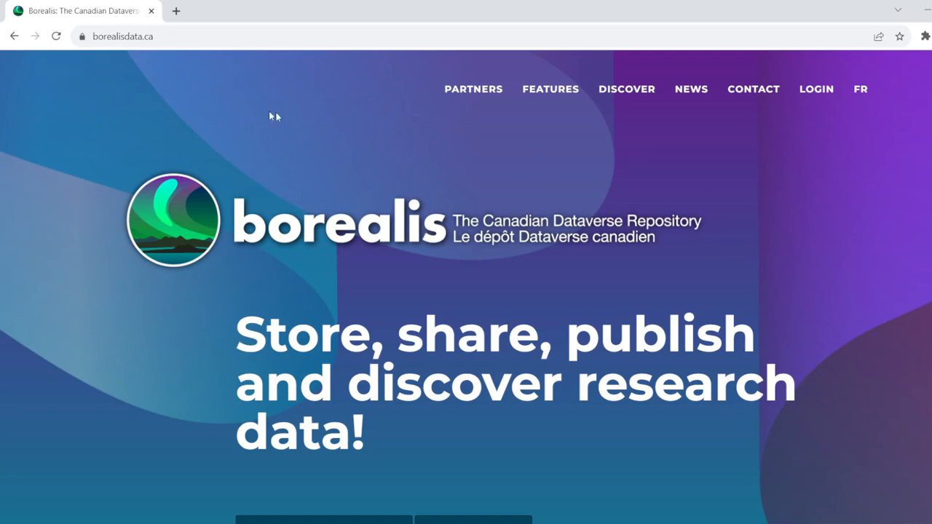
- Open the University of Guelph collection from the Borealis partners list
click(161, 29)
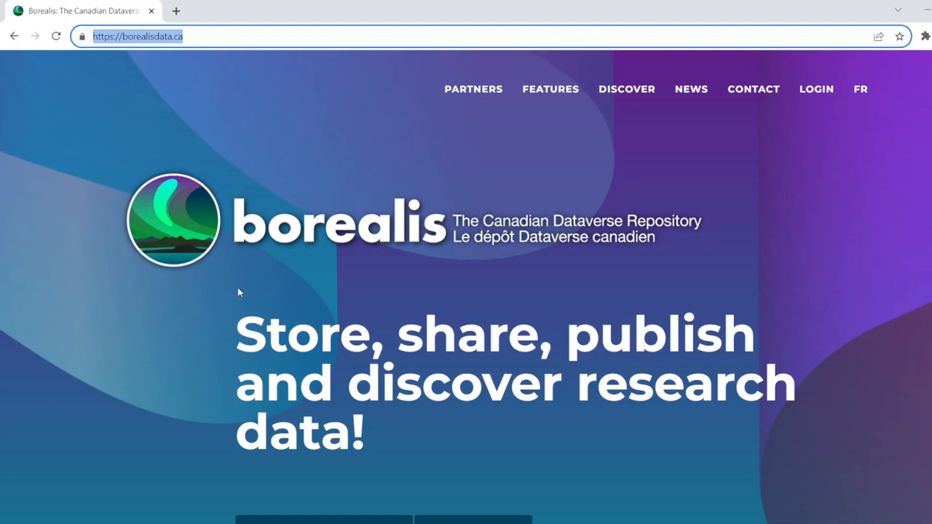
click(885, 272)
scroll(885, 272, down, 10)
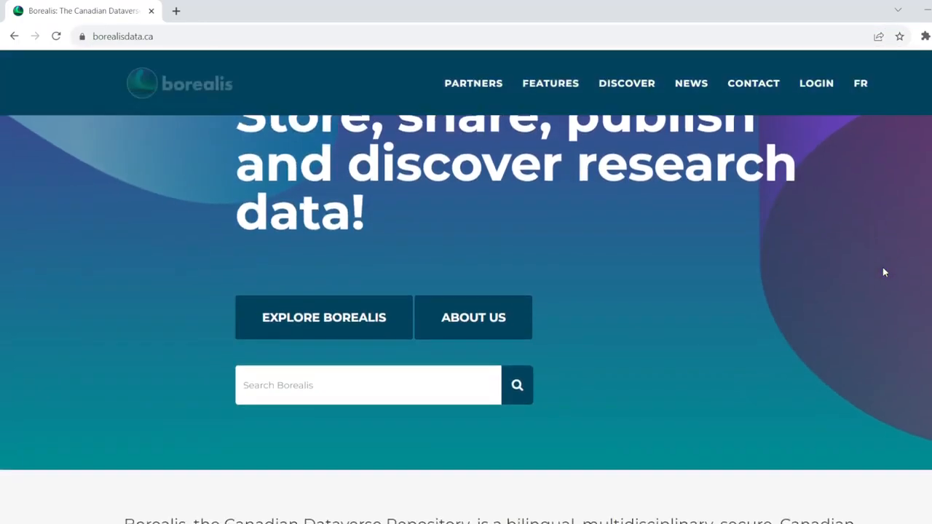
scroll(885, 272, down, 3)
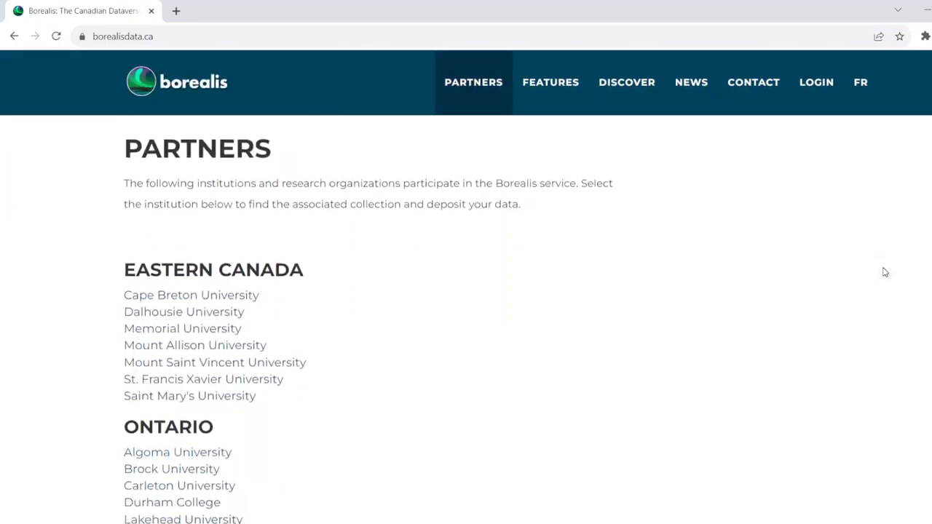
scroll(885, 272, down, 5)
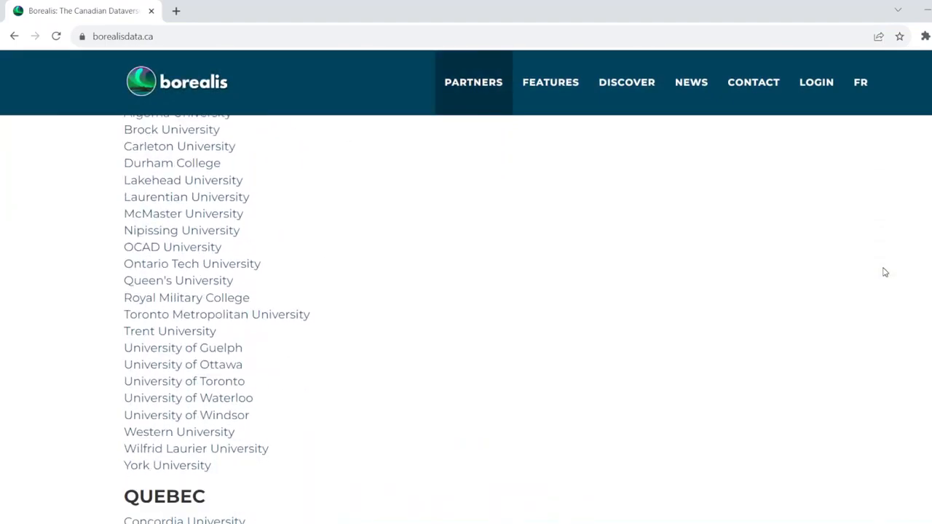
scroll(885, 272, down, 3)
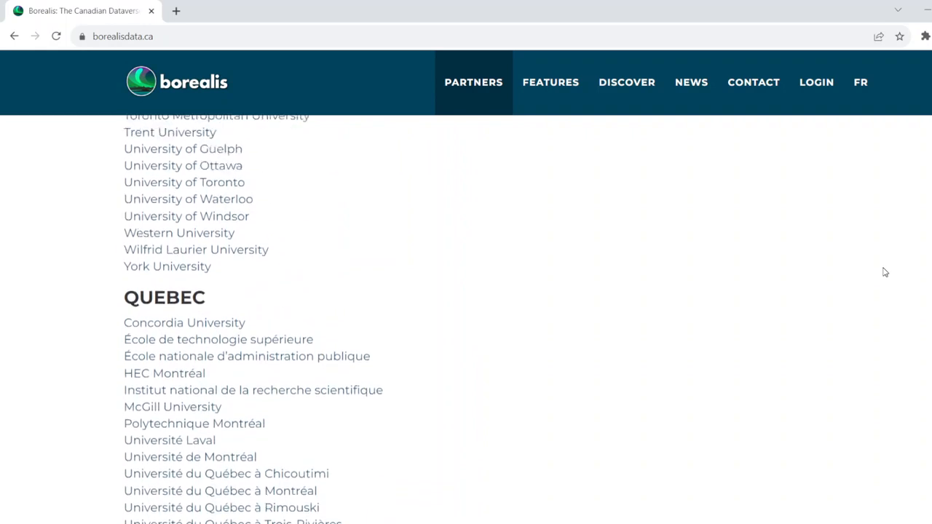
scroll(885, 272, up, 2)
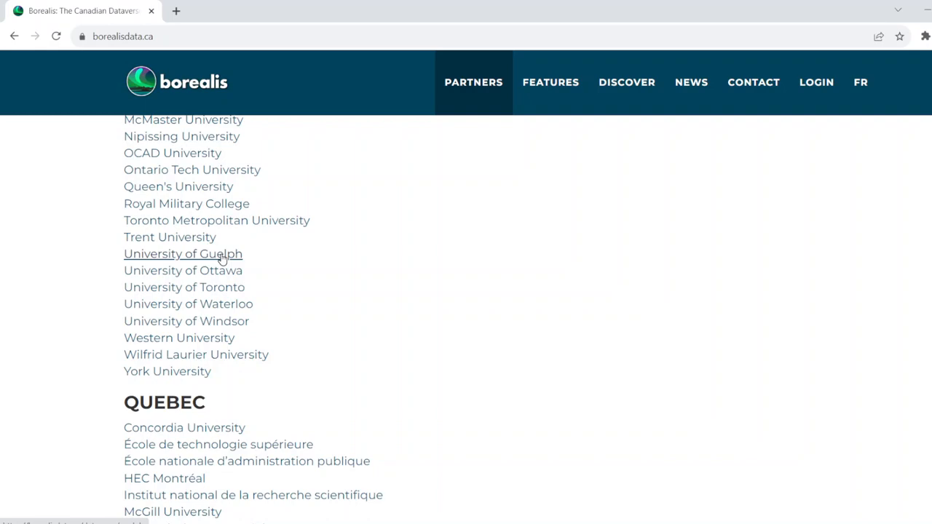
click(222, 260)
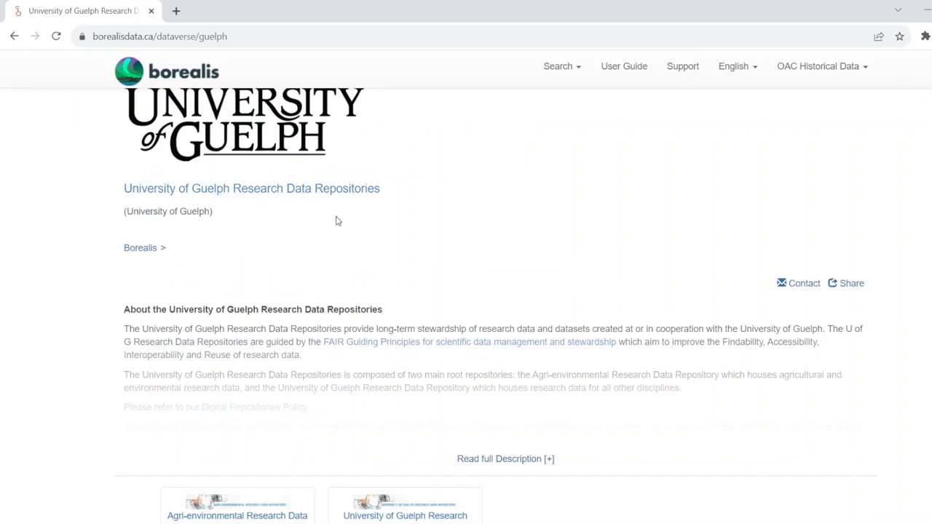
- Search the University of Guelph dataverse for OAC Historical
scroll(411, 222, down, 5)
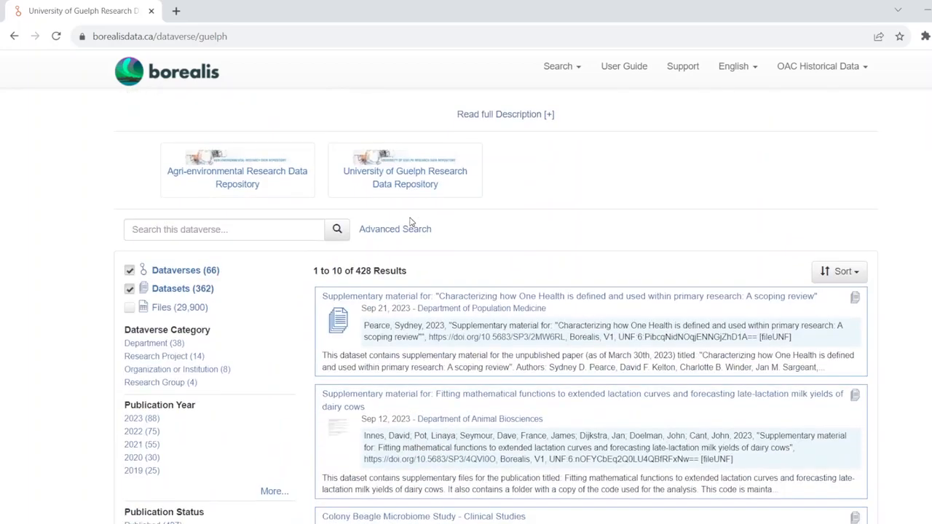
click(210, 231)
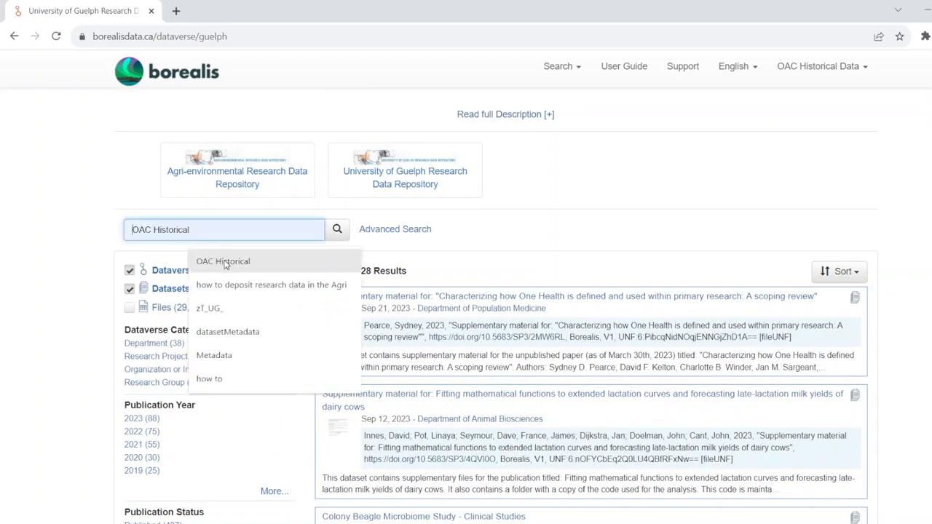
click(219, 261)
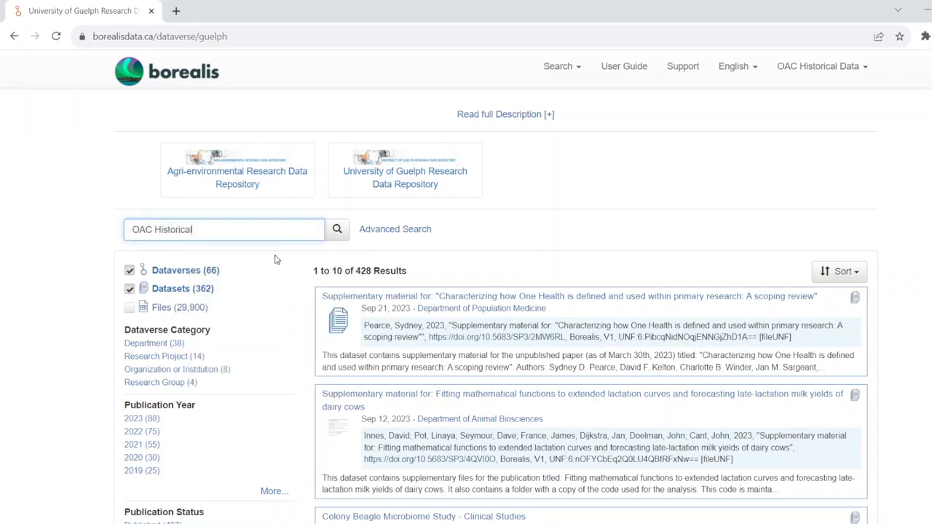
click(337, 234)
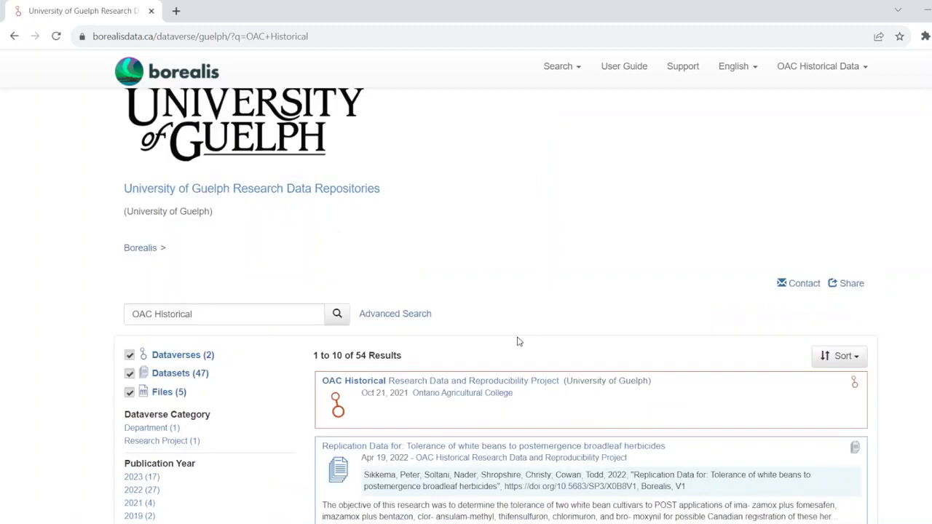
- Open the OAC Historical Research Data and Reproducibility Project collection and browse its datasets
scroll(518, 341, down, 1)
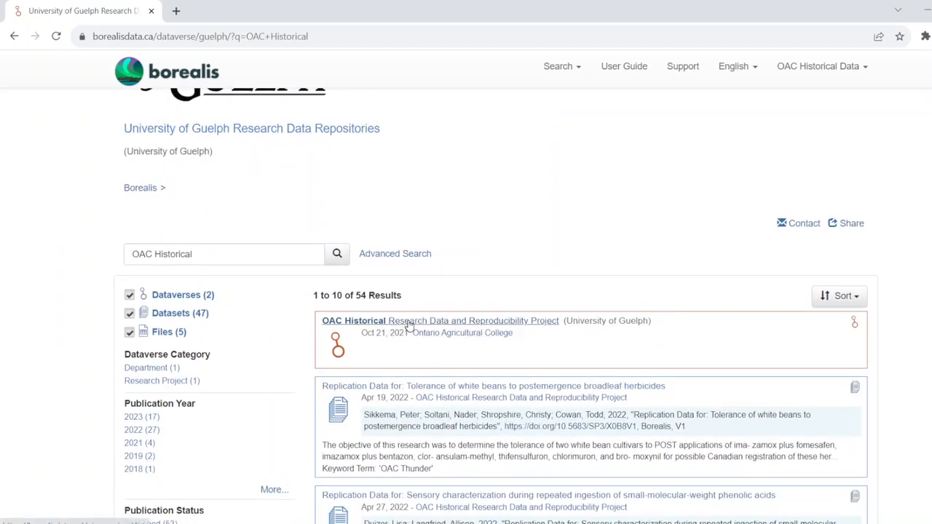
click(409, 327)
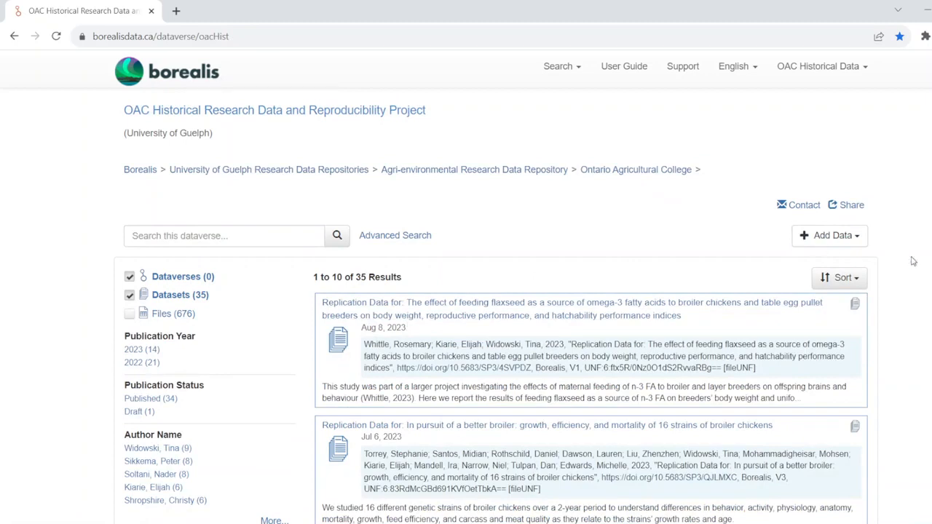
scroll(913, 260, down, 1)
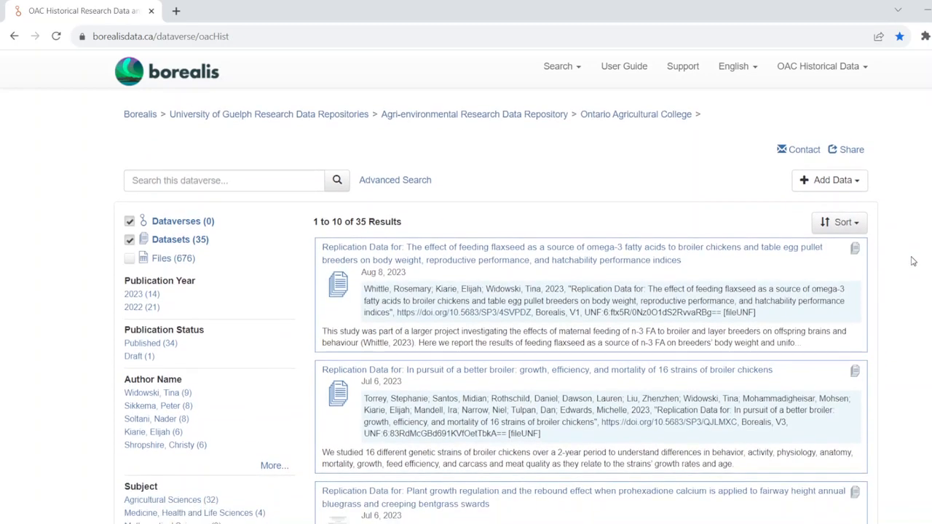
scroll(913, 260, down, 8)
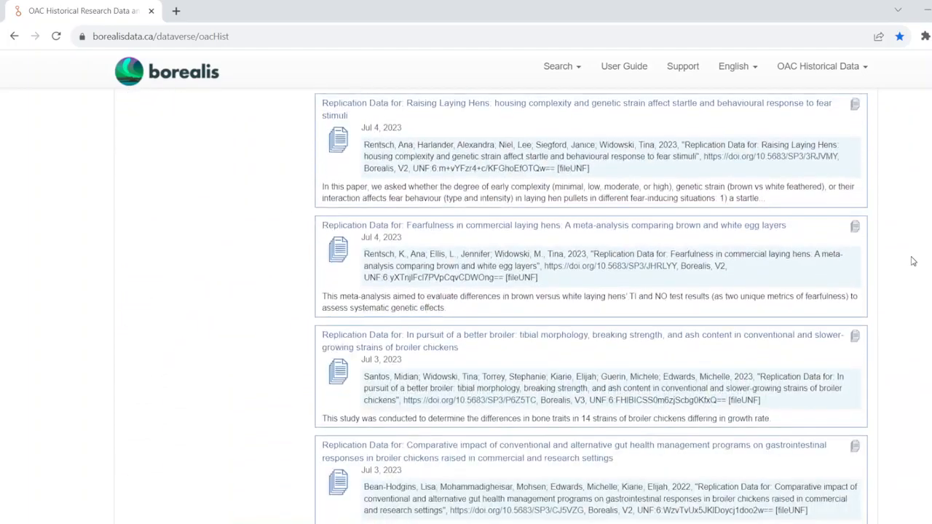
scroll(914, 261, up, 10)
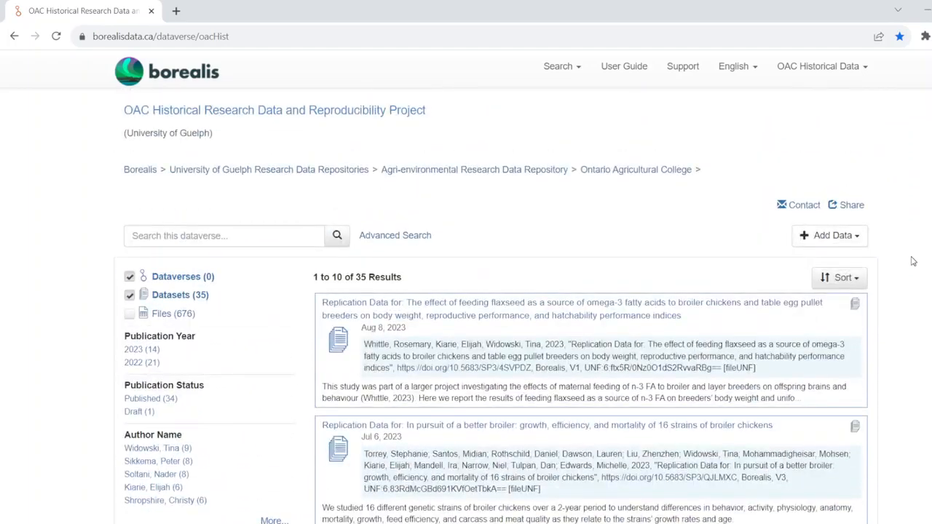
- Start a new dataset in the project using the CC BY 4.0 Attribution template
click(843, 244)
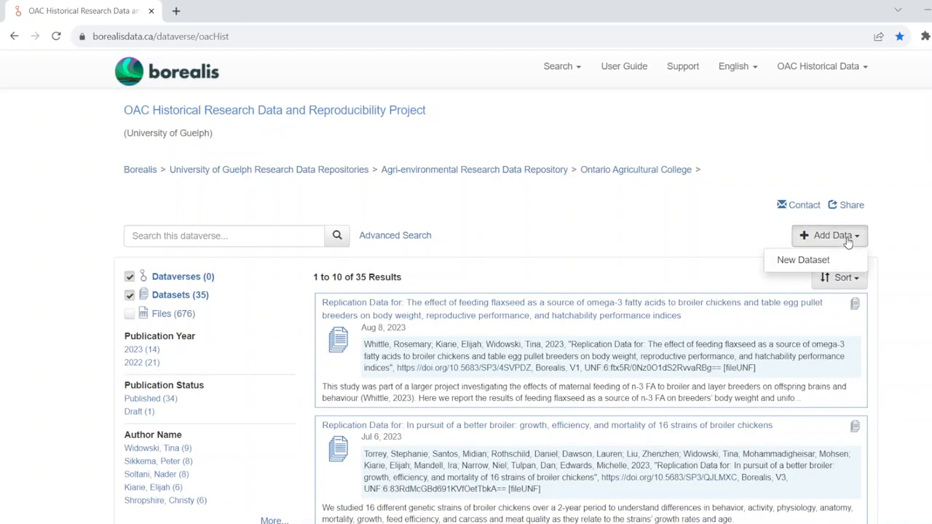
click(804, 260)
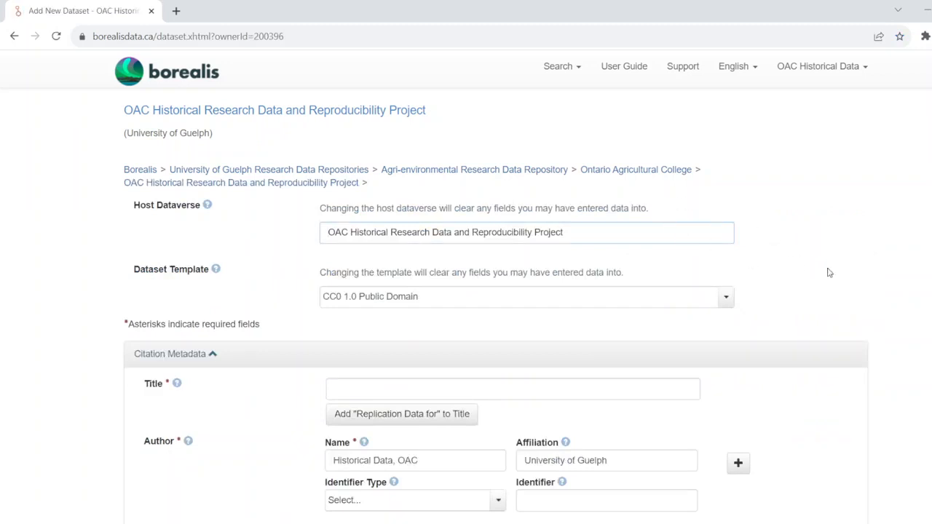
scroll(829, 273, down, 1)
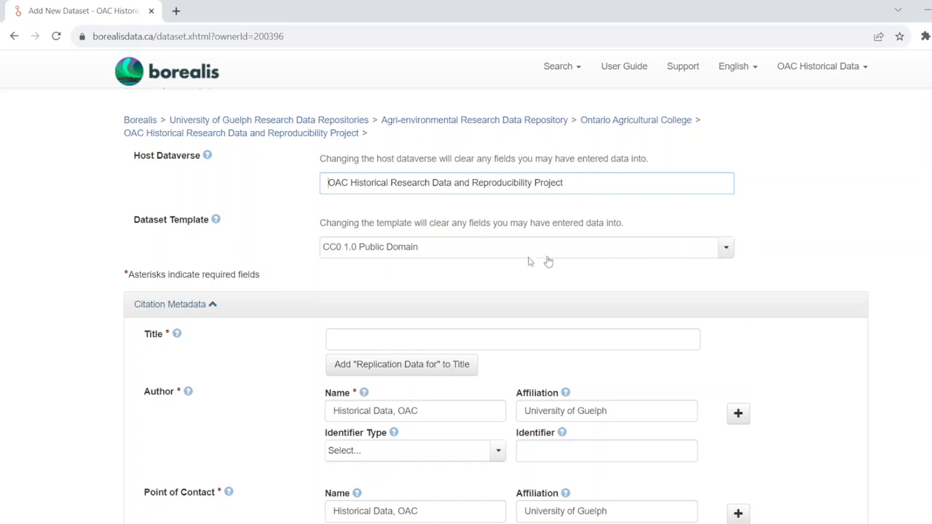
click(725, 249)
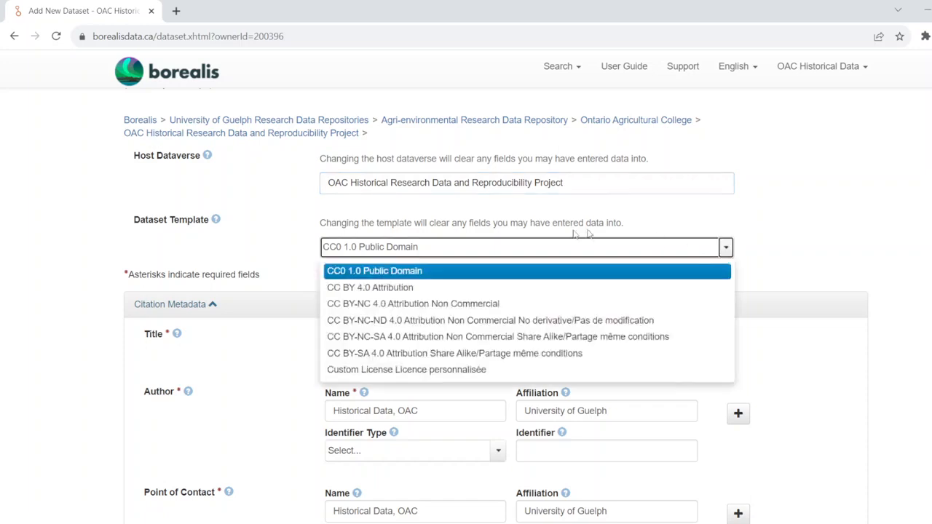
click(397, 288)
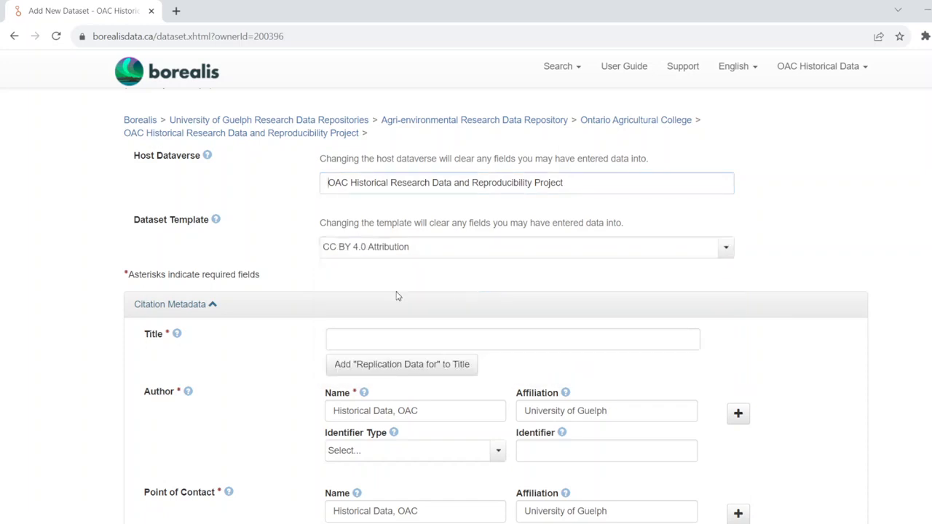
- Scroll through the new dataset's citation metadata form to review its fields
scroll(397, 297, down, 1)
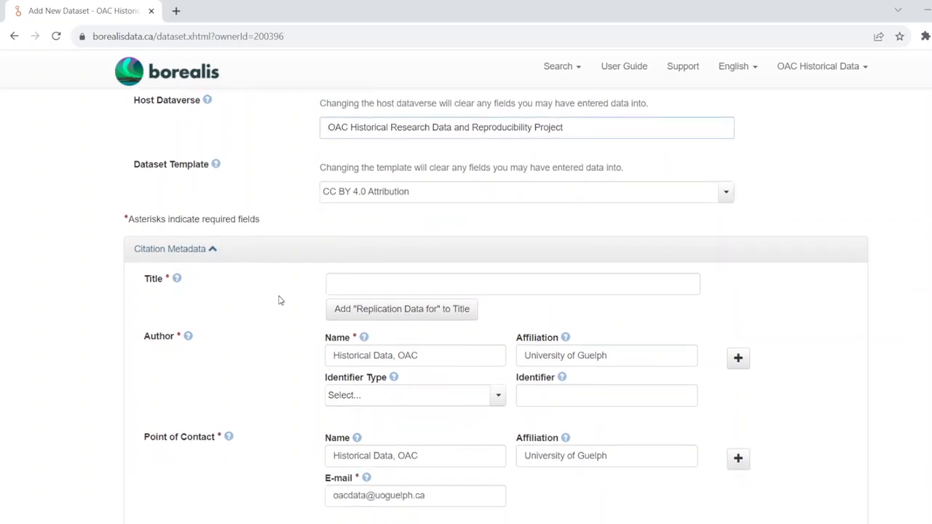
scroll(278, 300, down, 1)
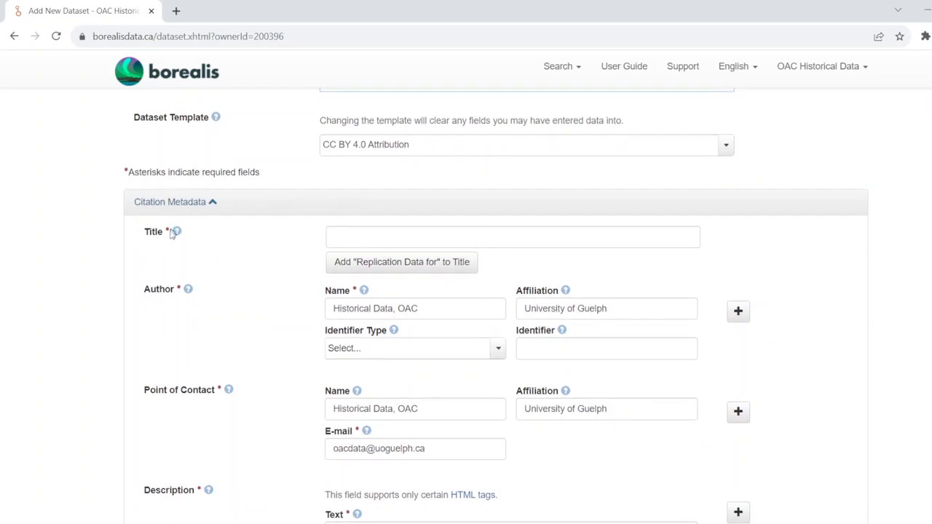
scroll(270, 382, down, 2)
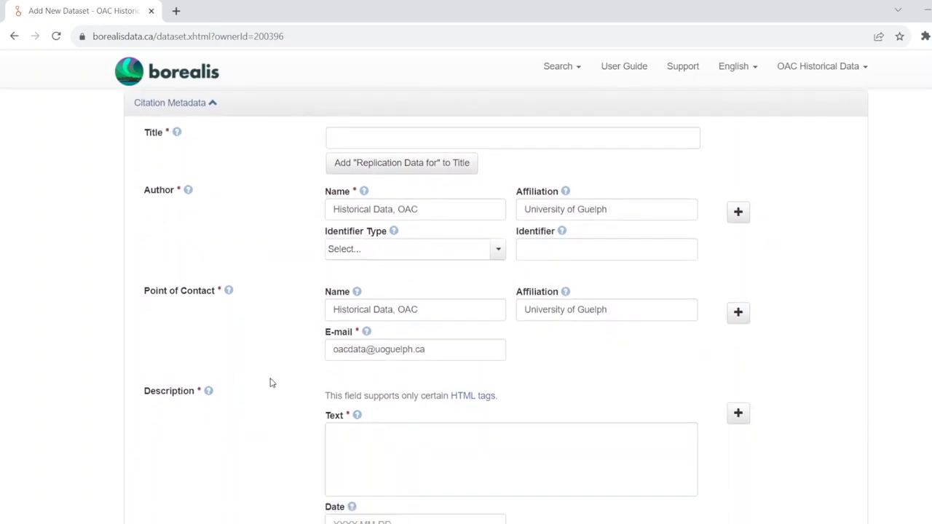
scroll(270, 383, down, 7)
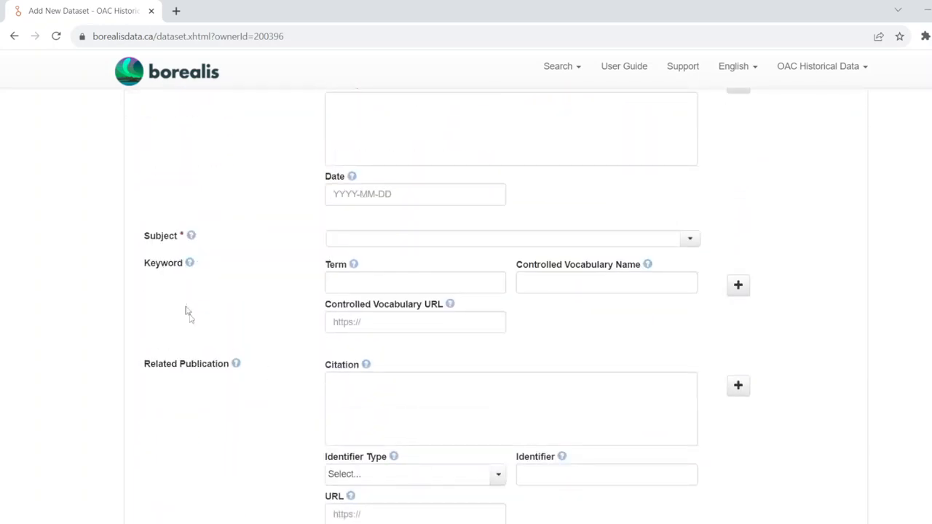
scroll(256, 408, down, 2)
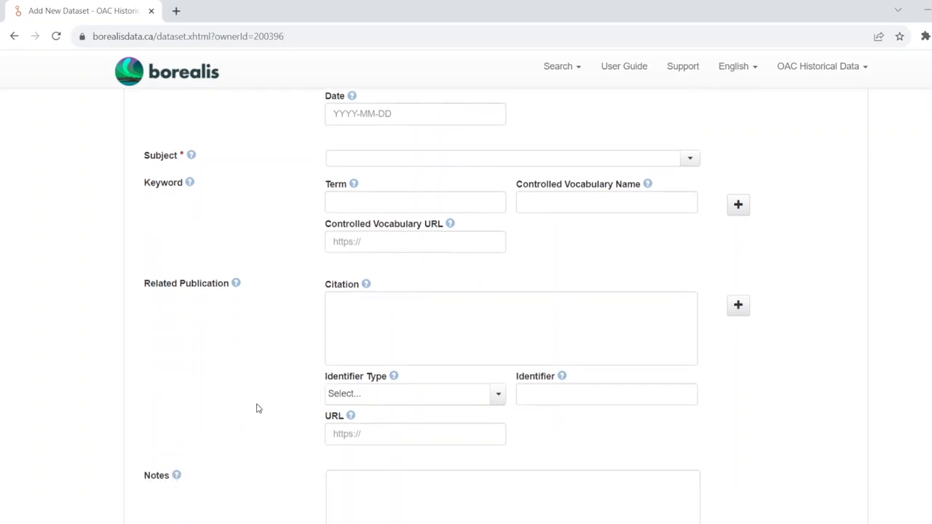
scroll(256, 409, down, 2)
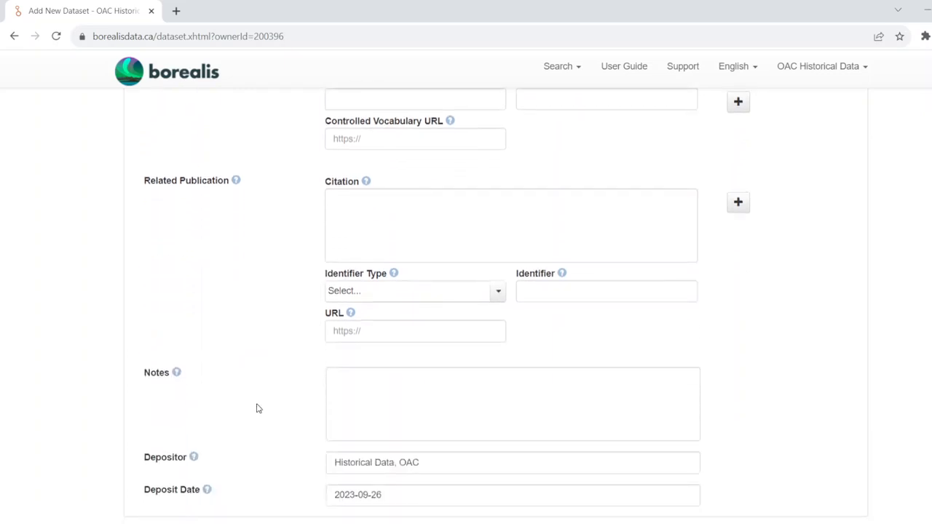
scroll(256, 409, up, 13)
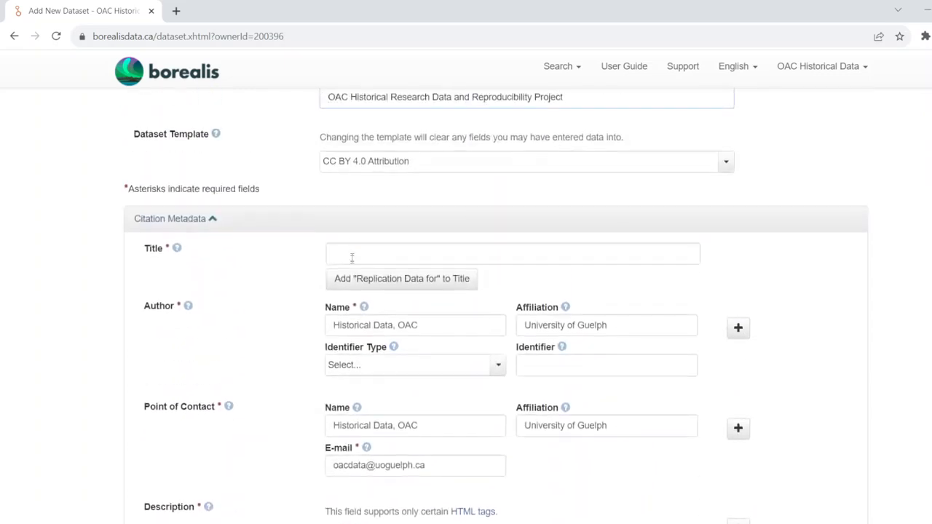
- Add the "Replication Data for:" prefix to the dataset title
click(359, 259)
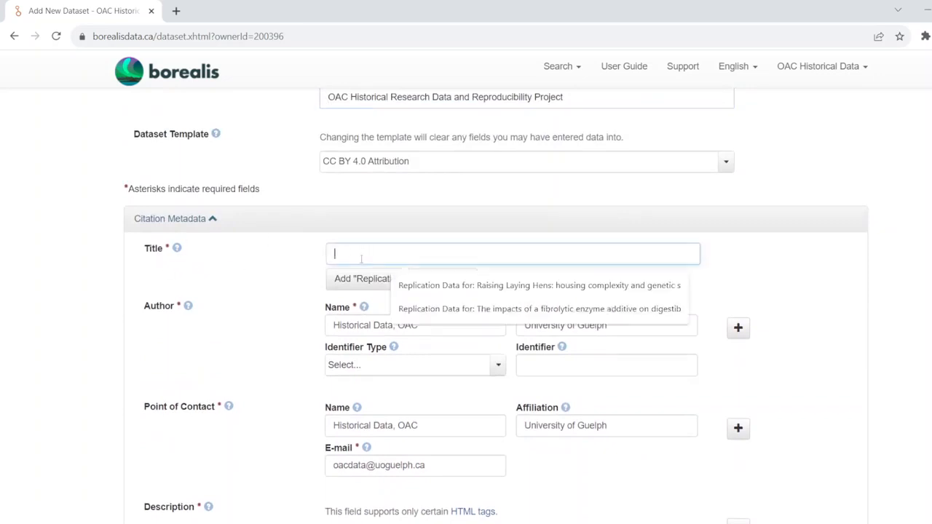
click(343, 282)
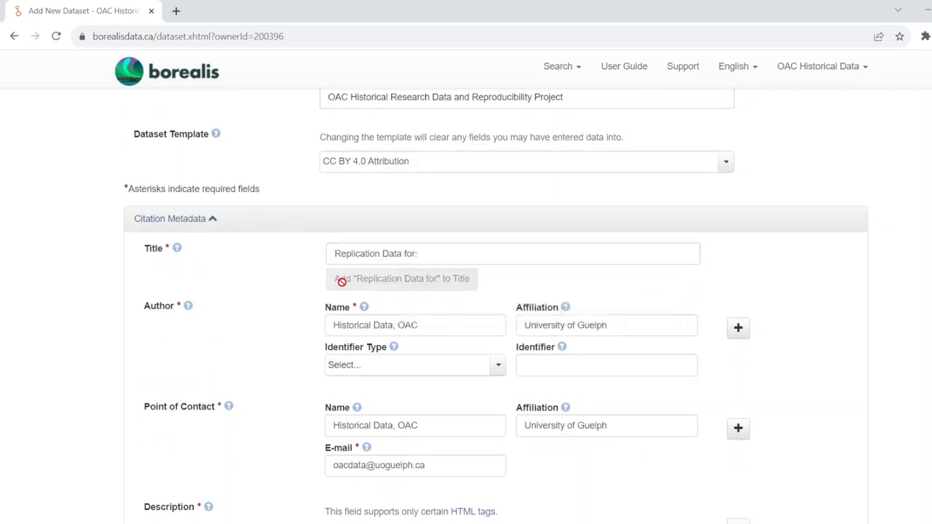
click(442, 254)
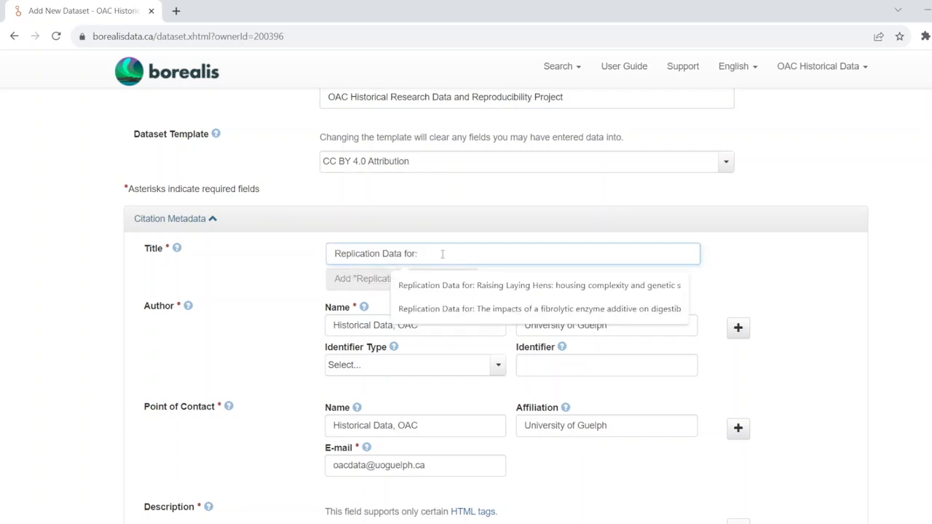
click(782, 283)
- Add additional author entries below the existing author in the citation metadata
scroll(783, 284, down, 1)
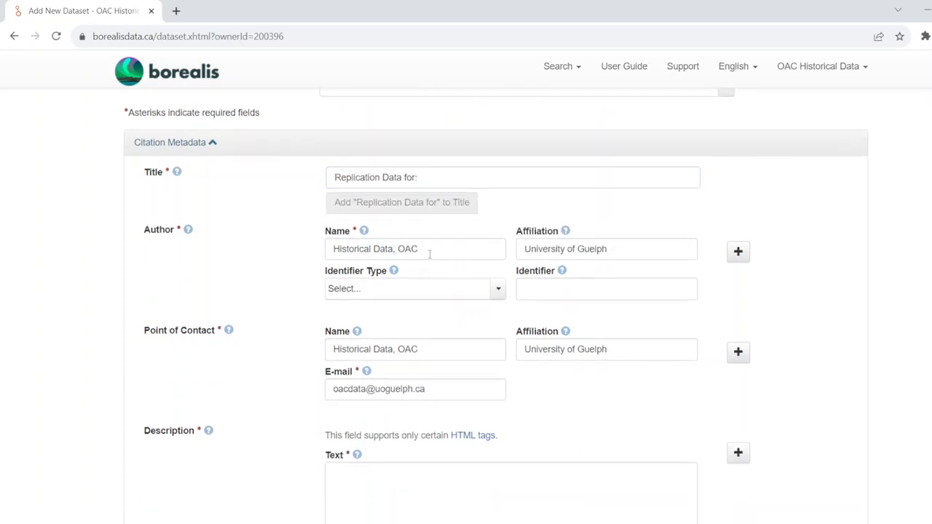
drag(430, 254, 321, 260)
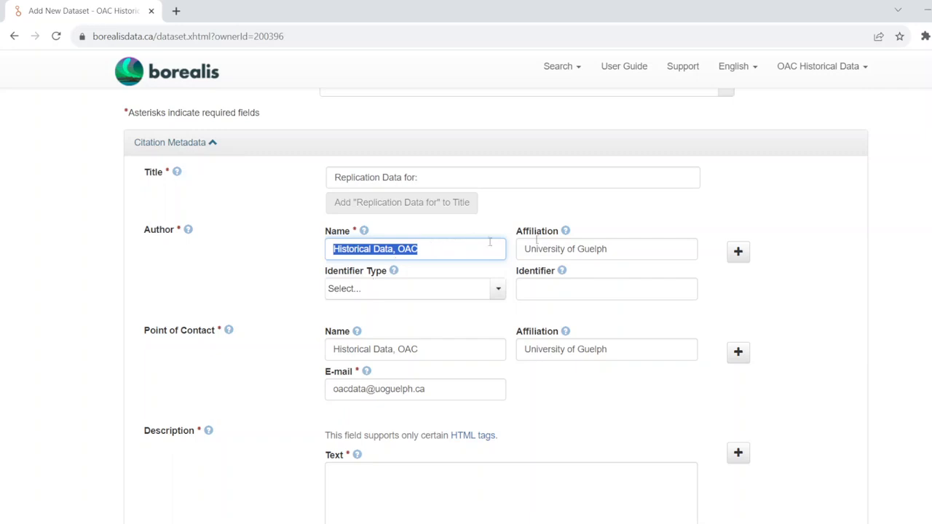
click(739, 252)
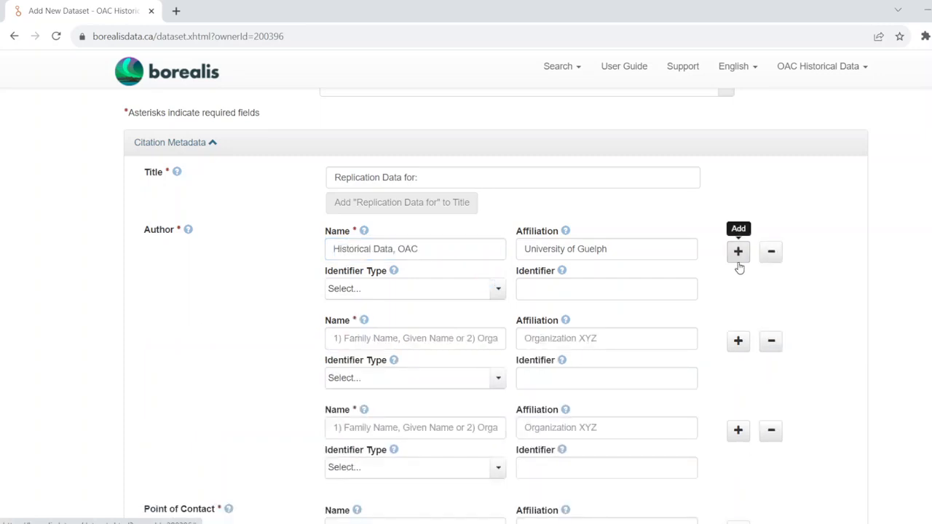
scroll(740, 268, down, 3)
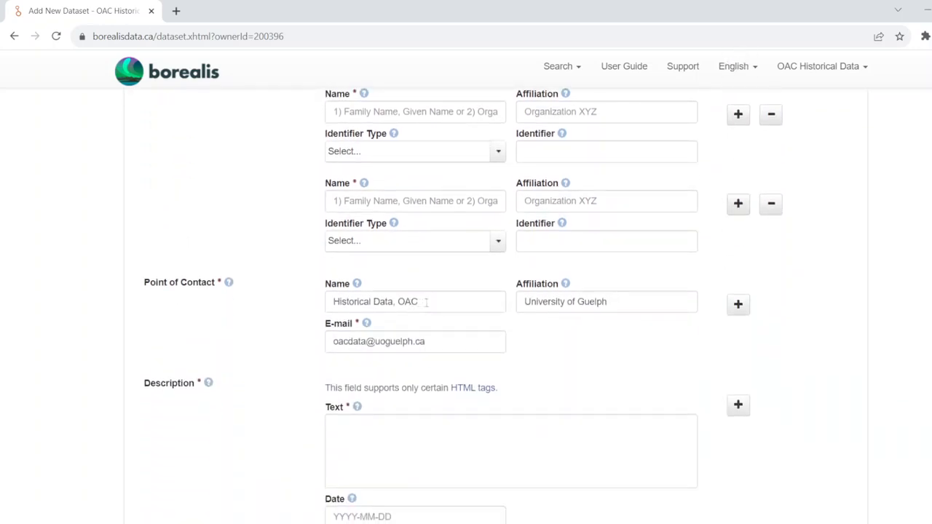
- Add a second Point of Contact entry below the existing OAC contact
drag(426, 301, 327, 301)
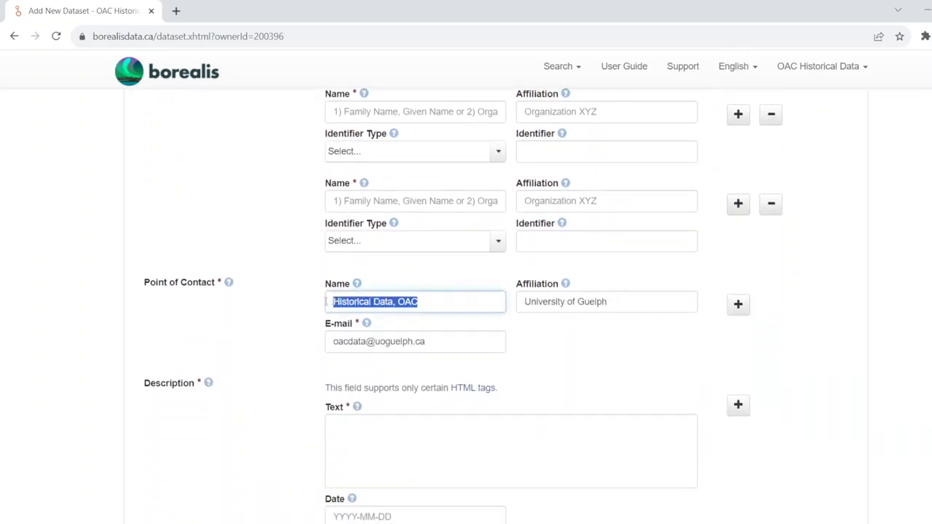
click(738, 306)
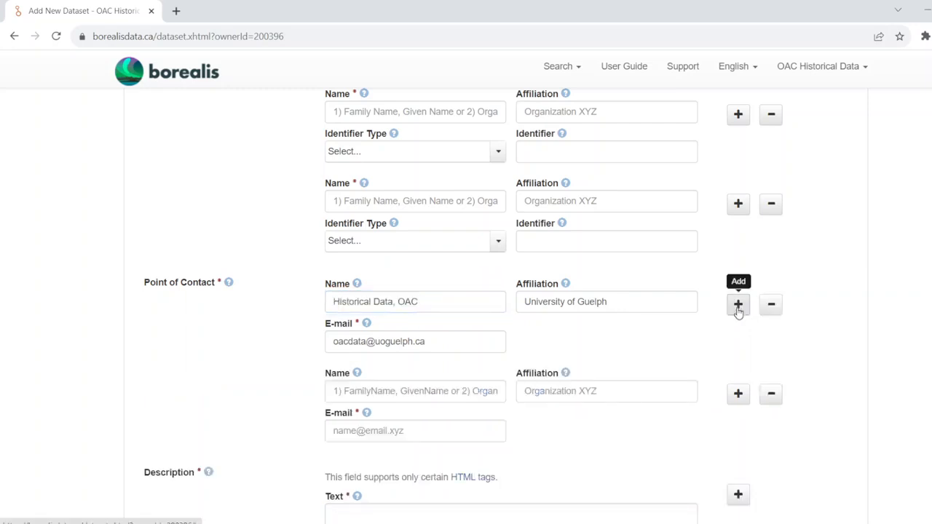
- Examine the Description, Subject list and Keyword fields of the citation form
scroll(738, 312, down, 4)
scroll(738, 312, down, 1)
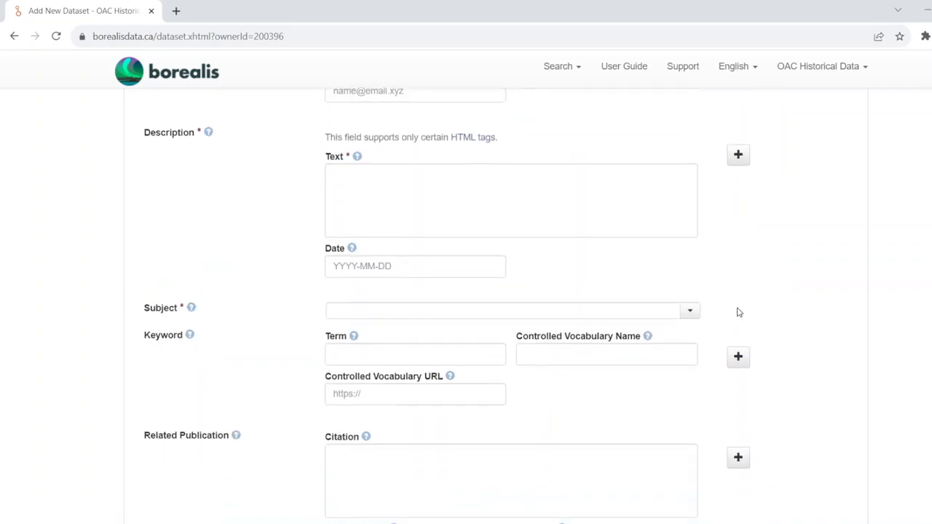
click(367, 182)
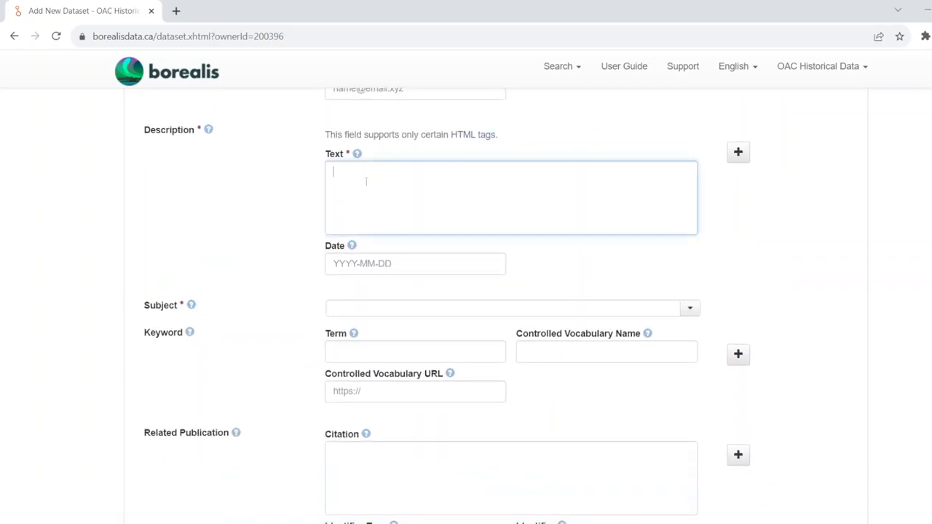
scroll(367, 182, down, 1)
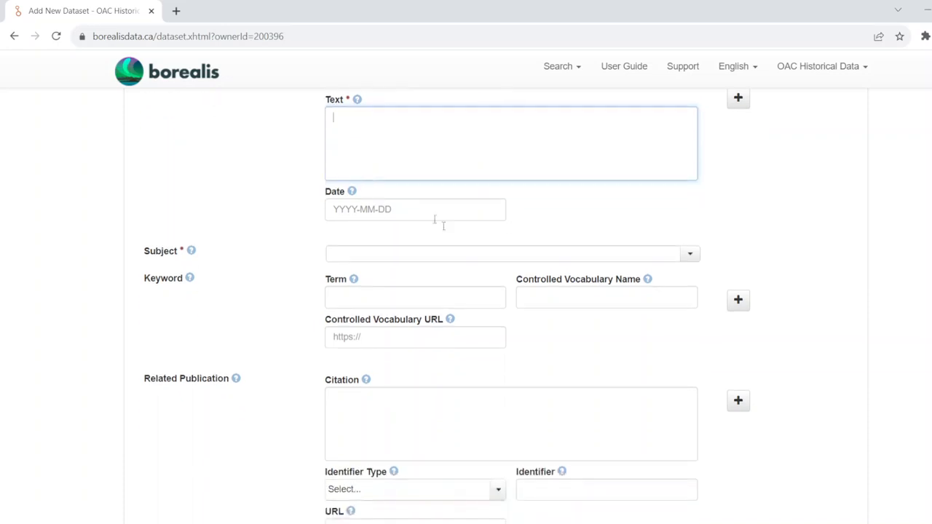
click(690, 255)
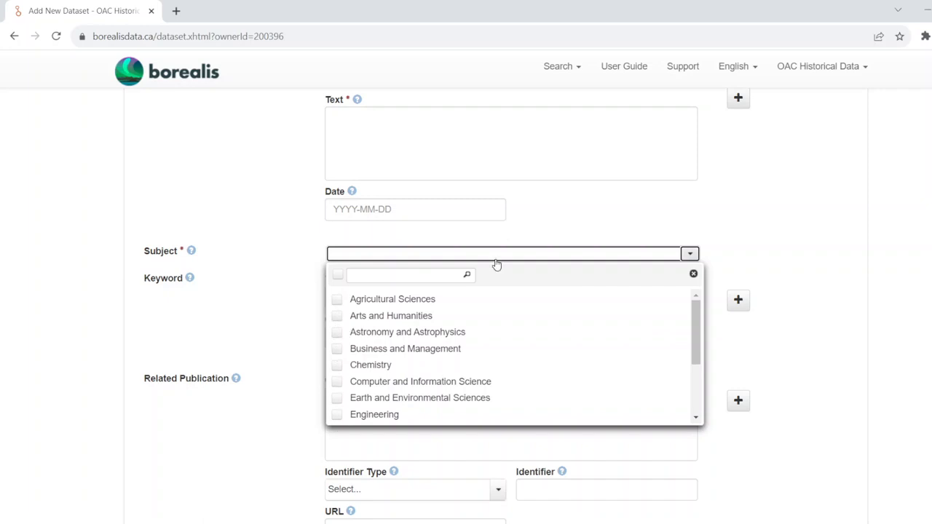
click(780, 264)
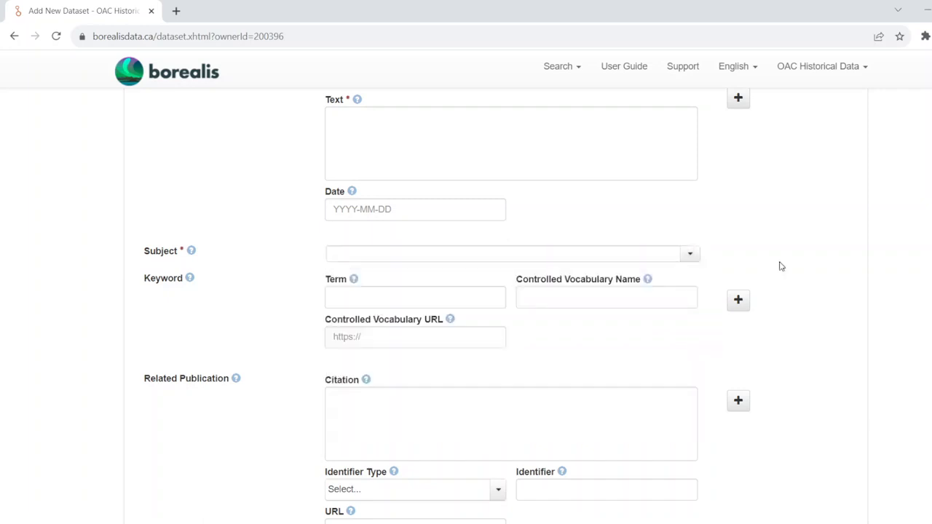
click(378, 297)
scroll(539, 306, down, 1)
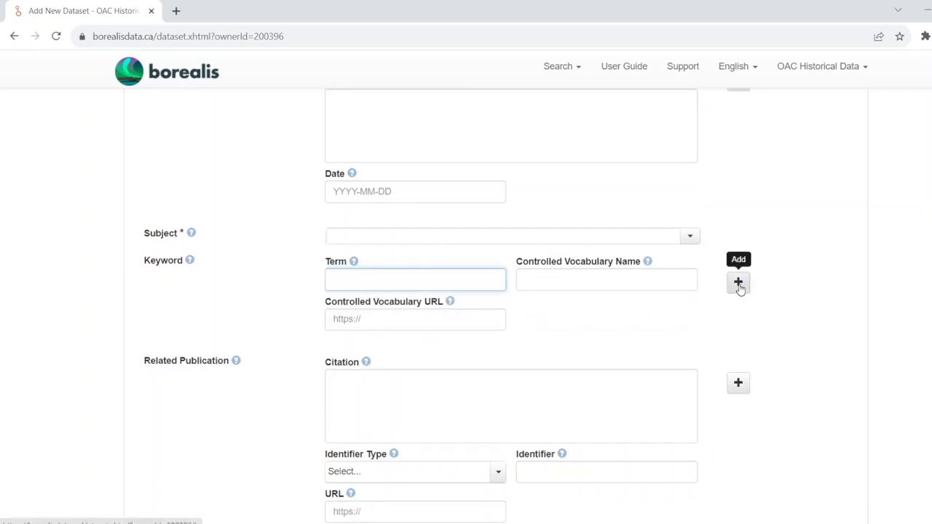
scroll(780, 329, down, 2)
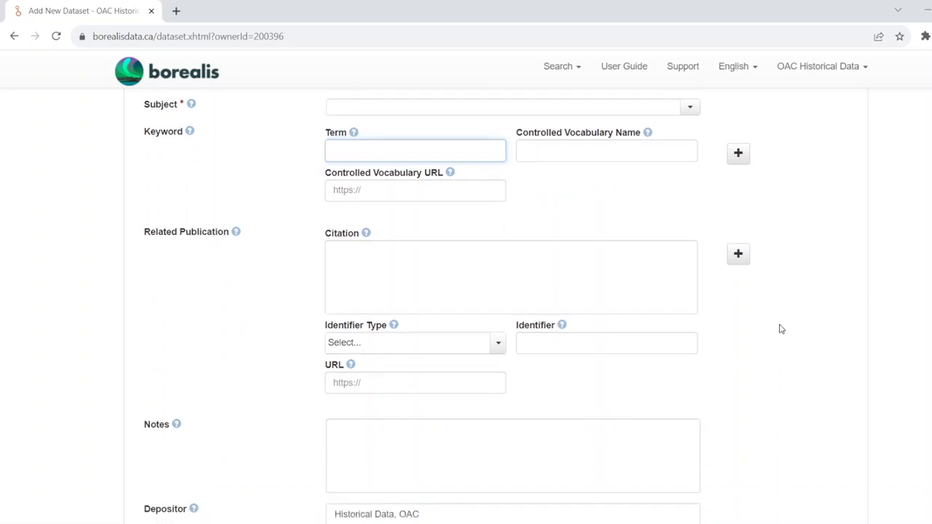
- Set the related publication's identifier type to doi
click(382, 233)
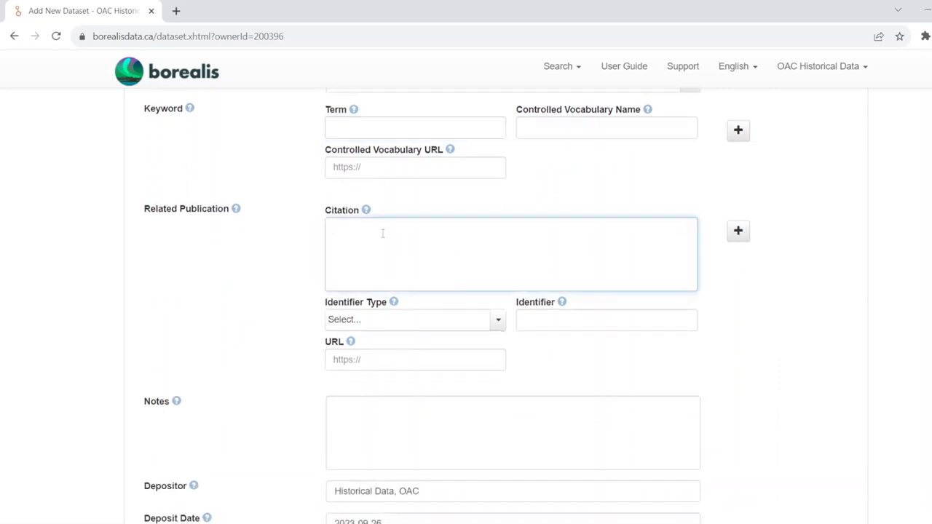
scroll(383, 233, down, 1)
click(496, 263)
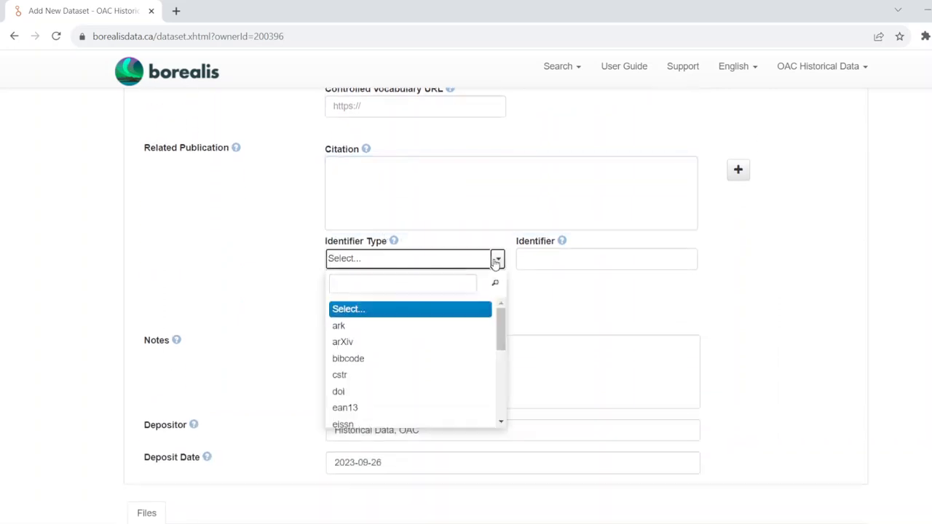
click(340, 391)
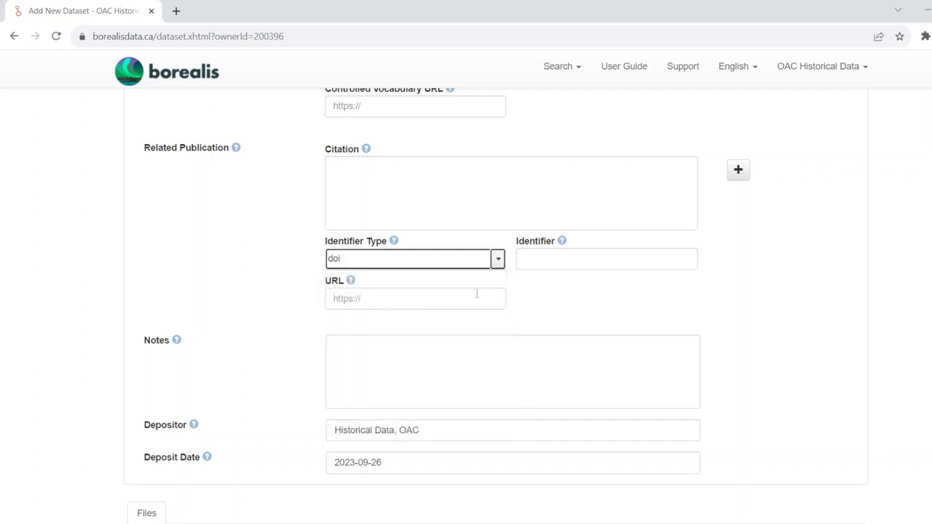
click(443, 295)
click(566, 263)
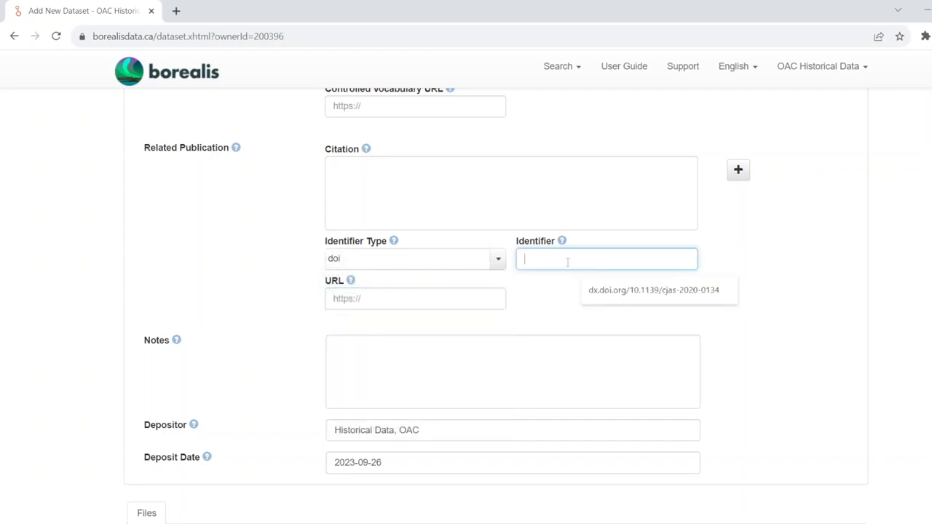
click(756, 281)
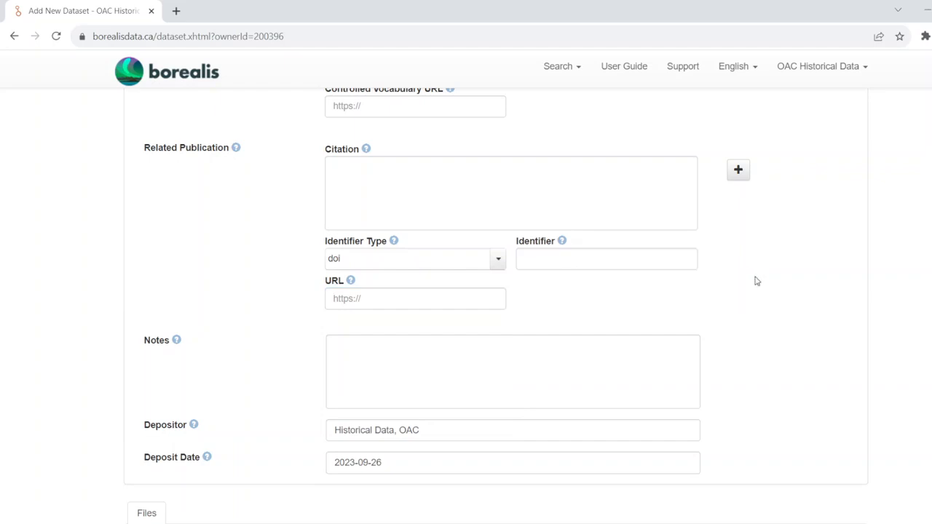
- Check the Depositor and file upload sections and save the dataset
scroll(756, 281, down, 3)
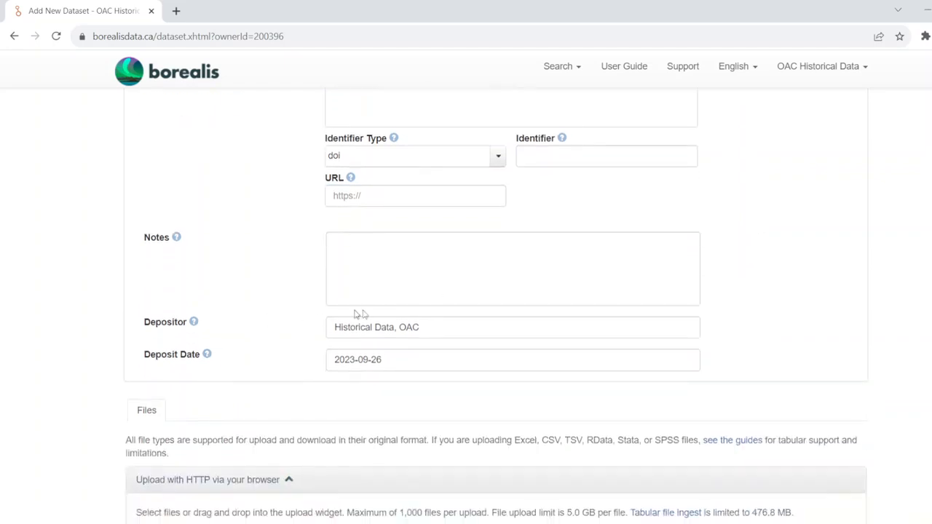
click(459, 323)
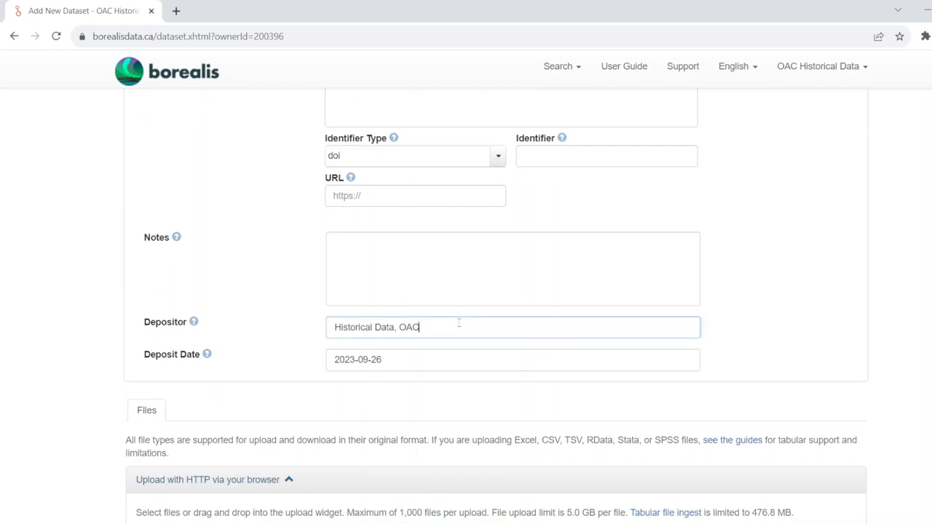
scroll(459, 322, down, 1)
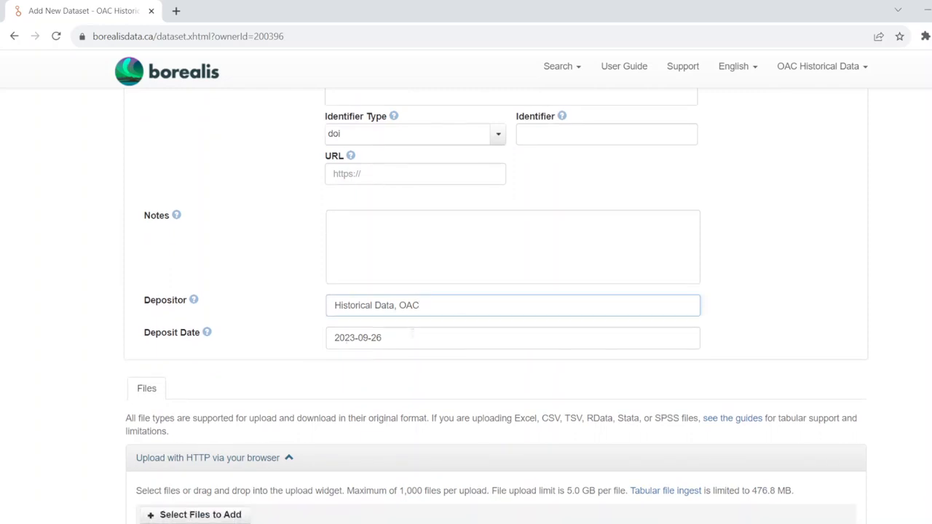
scroll(413, 335, down, 2)
scroll(412, 335, down, 2)
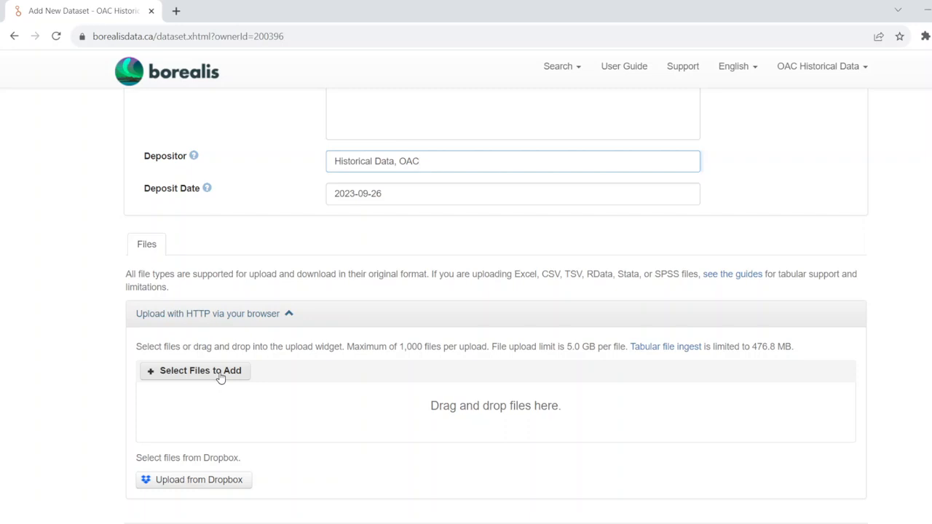
scroll(221, 377, down, 1)
scroll(337, 406, down, 2)
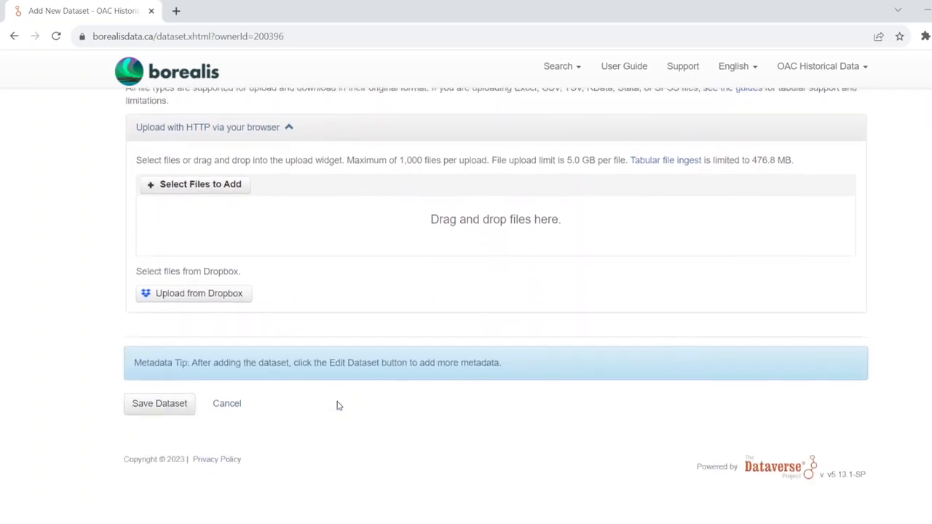
click(150, 410)
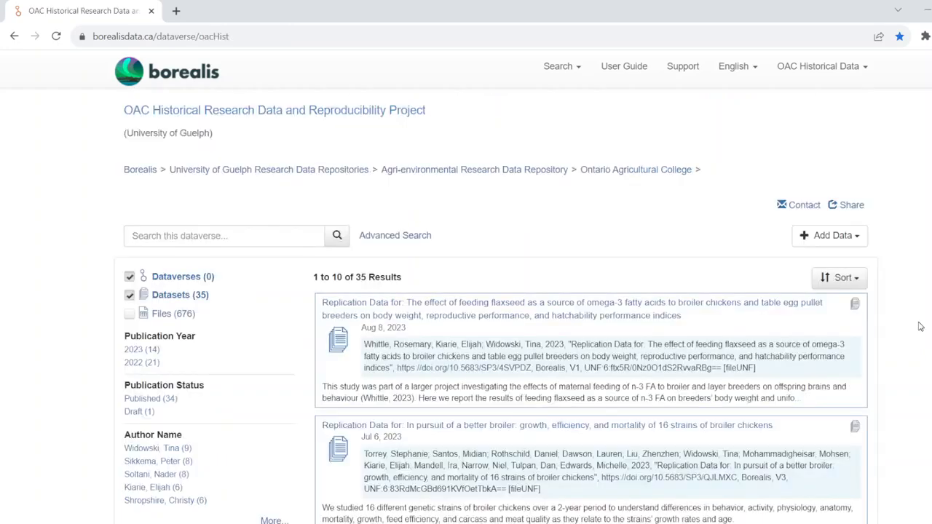
- Open the "Replication Data for: In pursuit of a better broiler" dataset from the project listing
scroll(920, 326, down, 2)
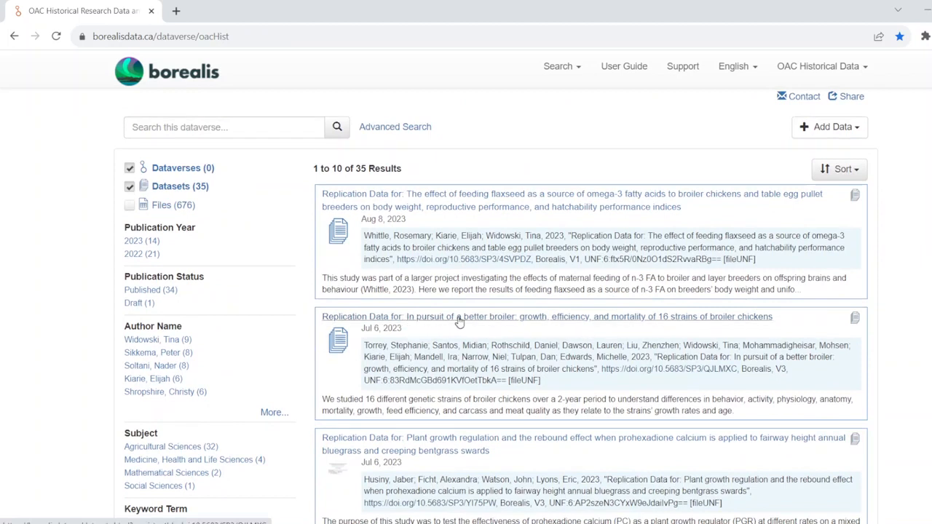
click(689, 325)
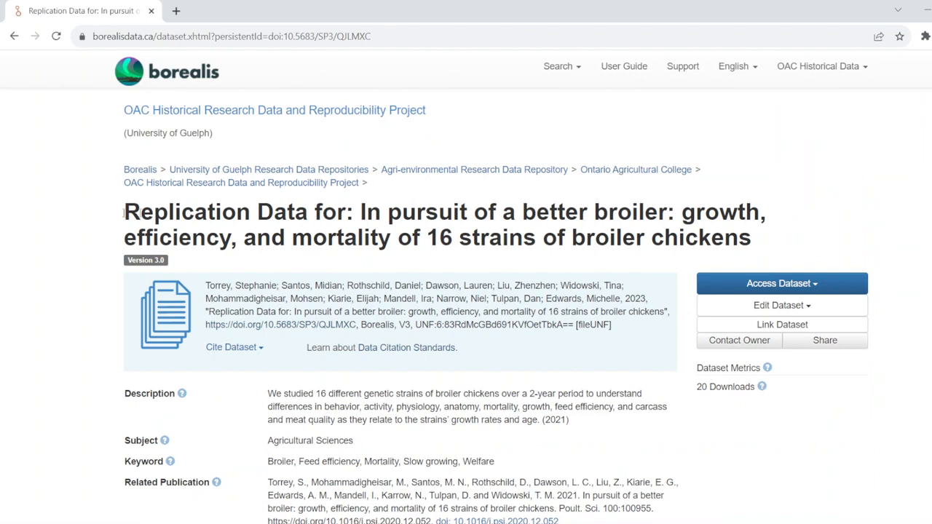
scroll(80, 218, down, 1)
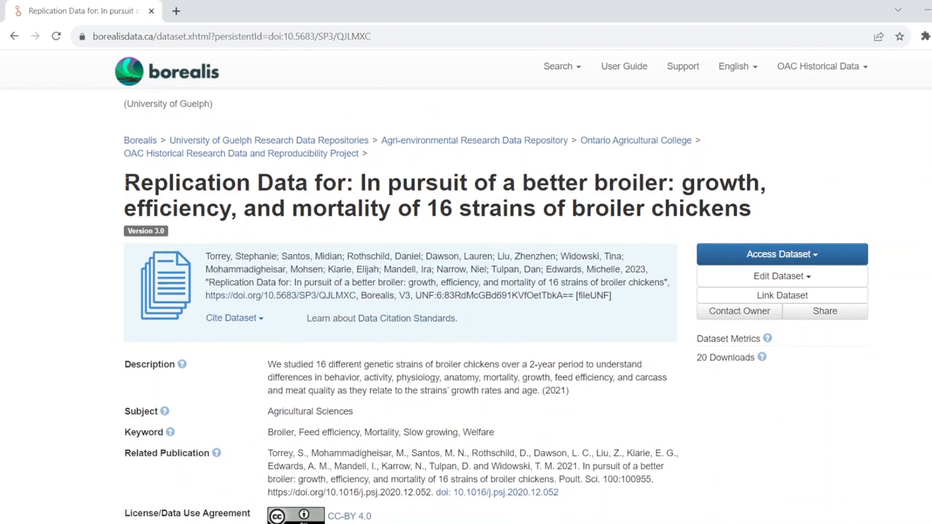
- Highlight the example dataset's title, citation, description, subject, keywords and related publication DOI
drag(127, 182, 778, 232)
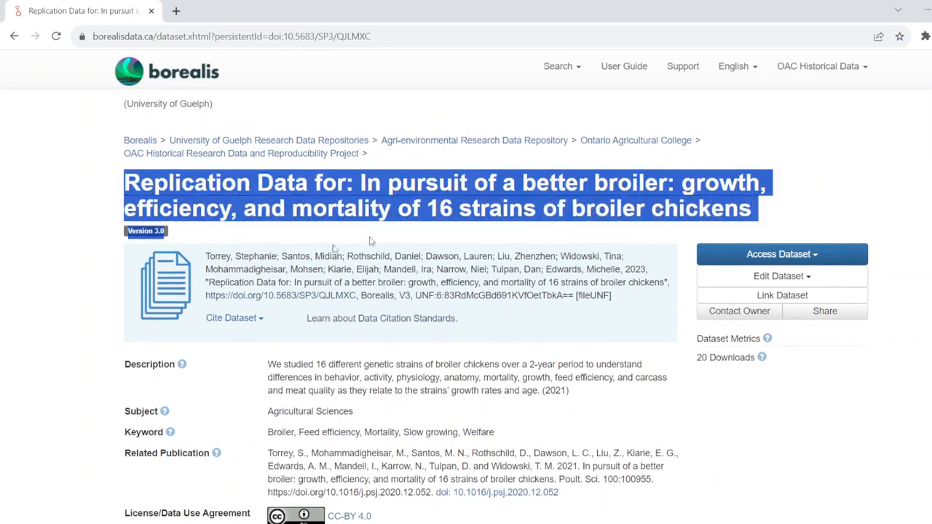
drag(207, 255, 634, 317)
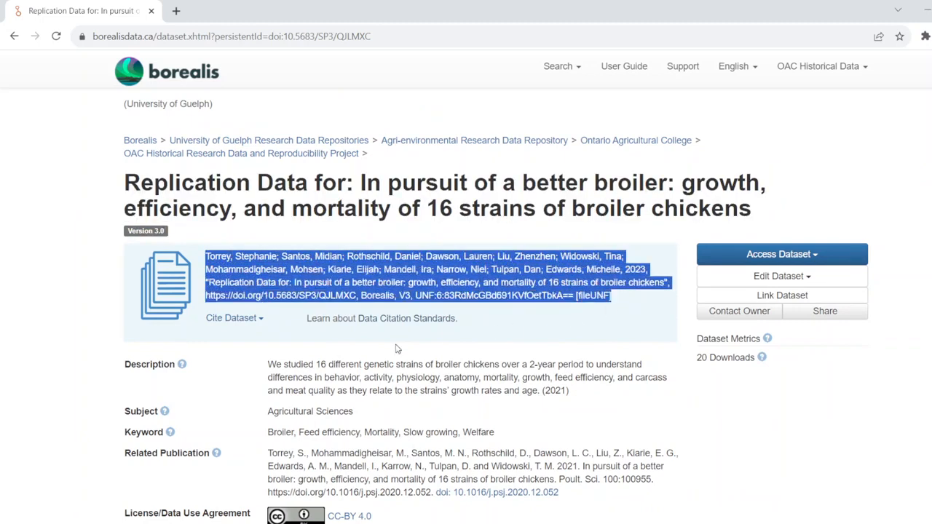
drag(271, 365, 571, 504)
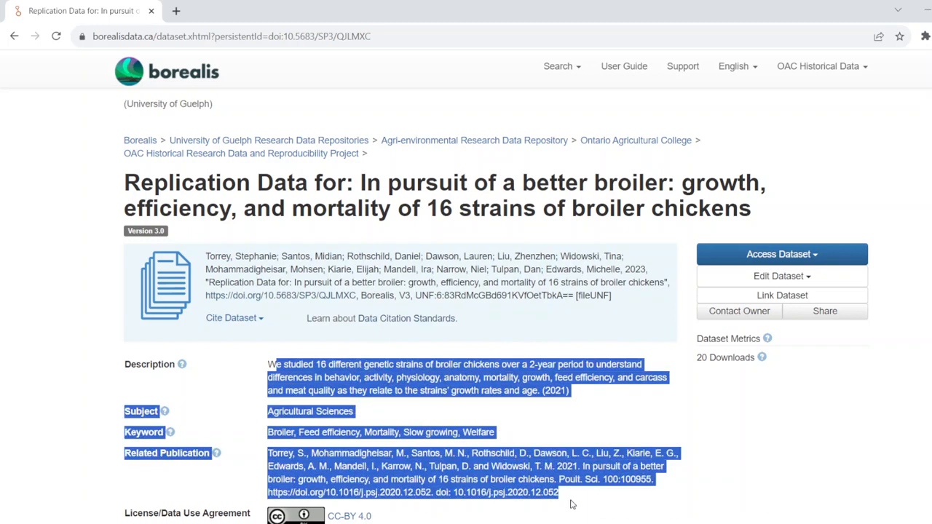
click(571, 504)
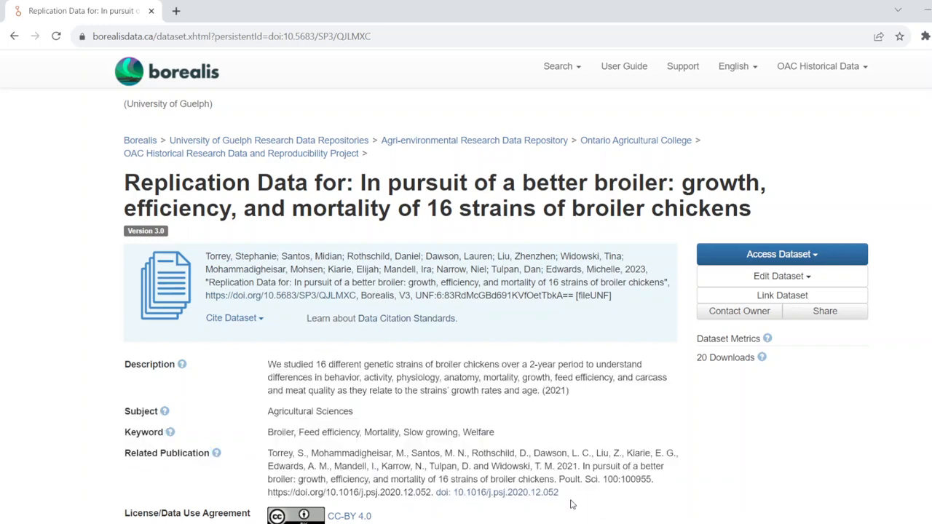
drag(567, 495, 252, 470)
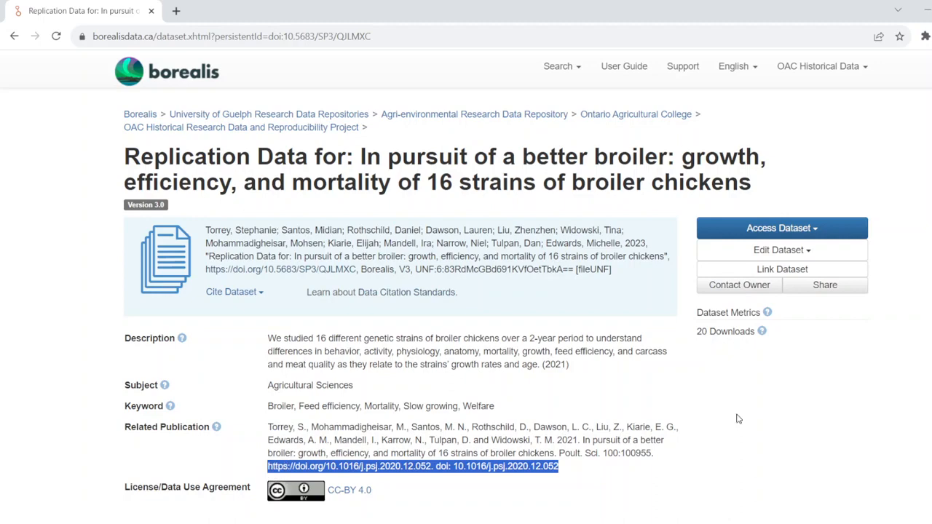
- Browse the example dataset's file list and its README and data files
scroll(738, 419, down, 4)
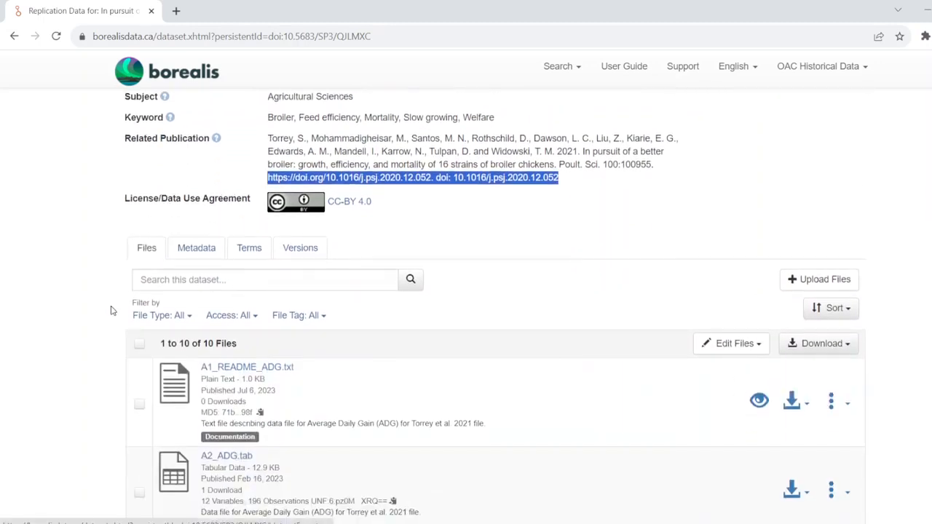
click(95, 345)
scroll(94, 344, down, 1)
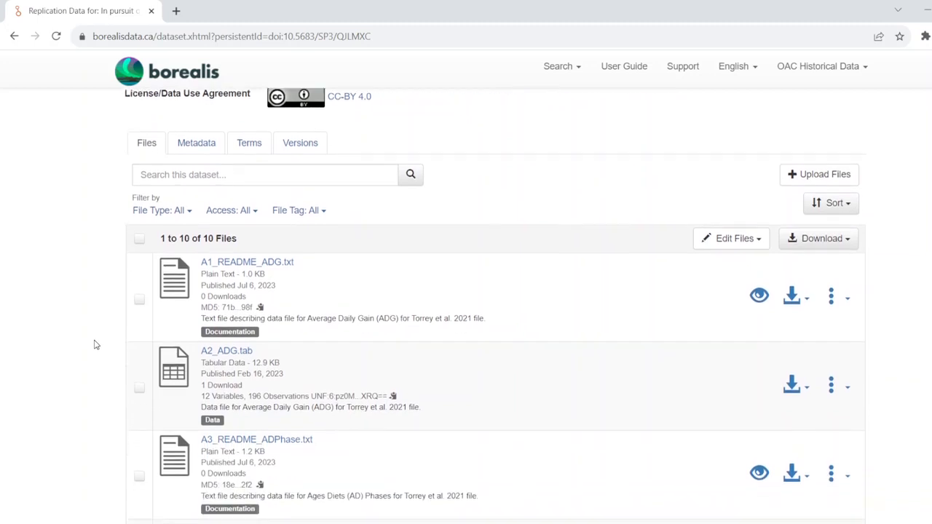
scroll(95, 344, down, 1)
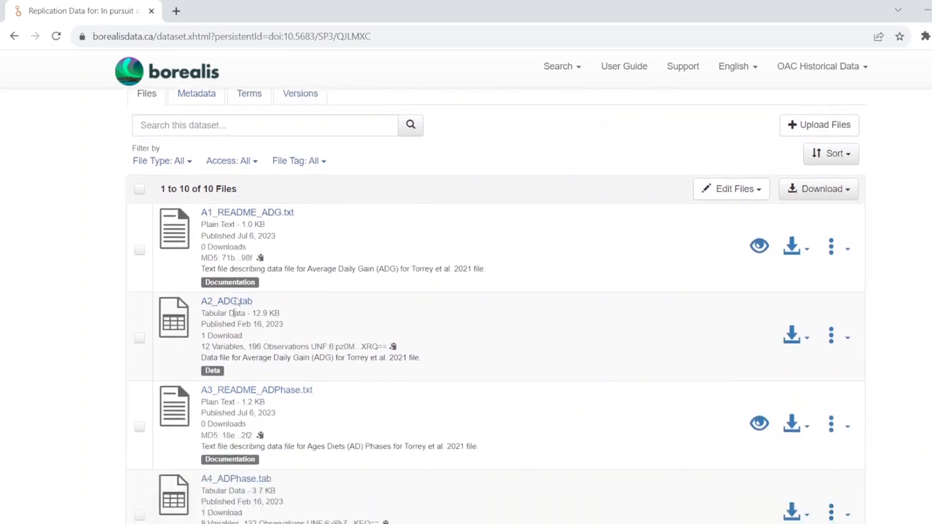
scroll(194, 485, down, 6)
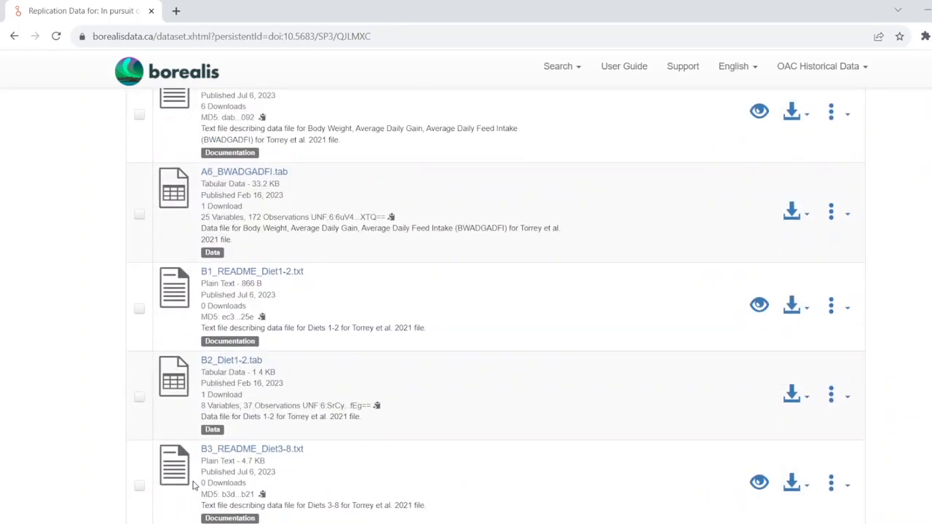
scroll(194, 485, up, 8)
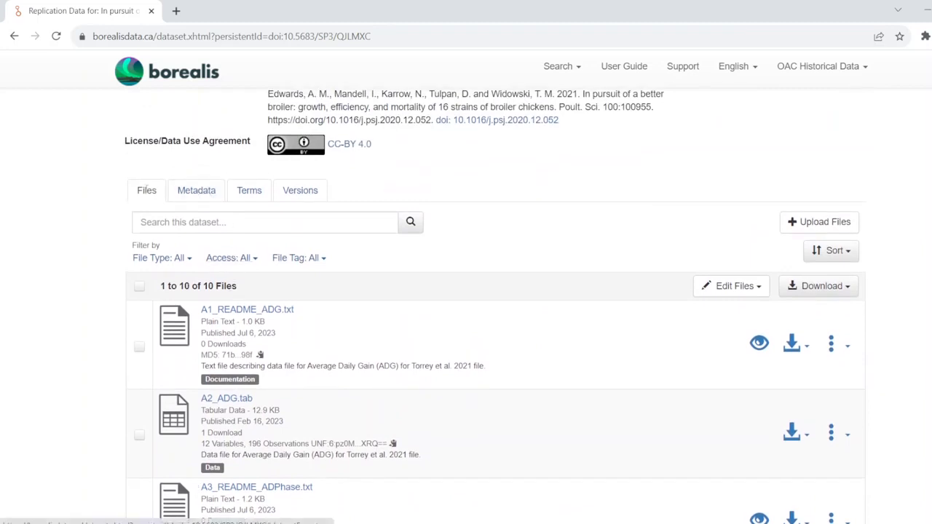
- Open the example dataset's Metadata tab to view its citation metadata and authors
click(206, 191)
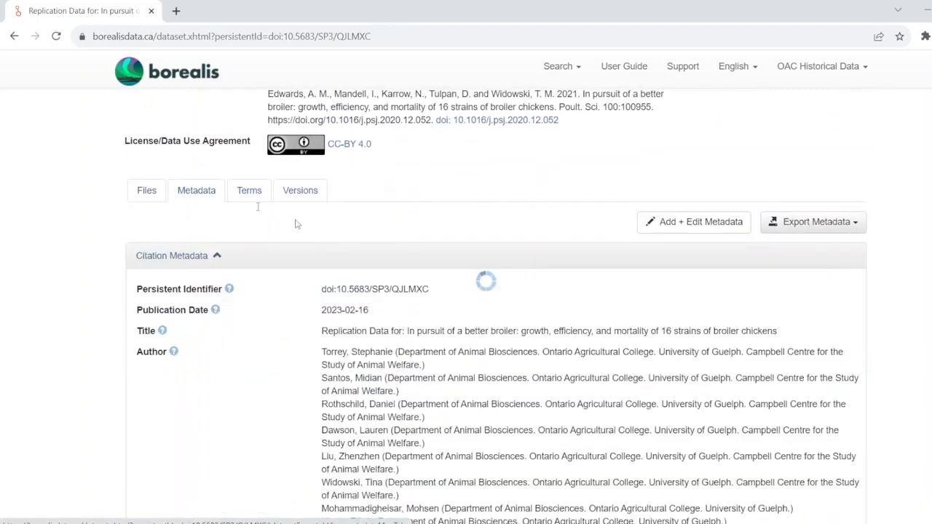
scroll(553, 315, down, 1)
scroll(554, 316, down, 2)
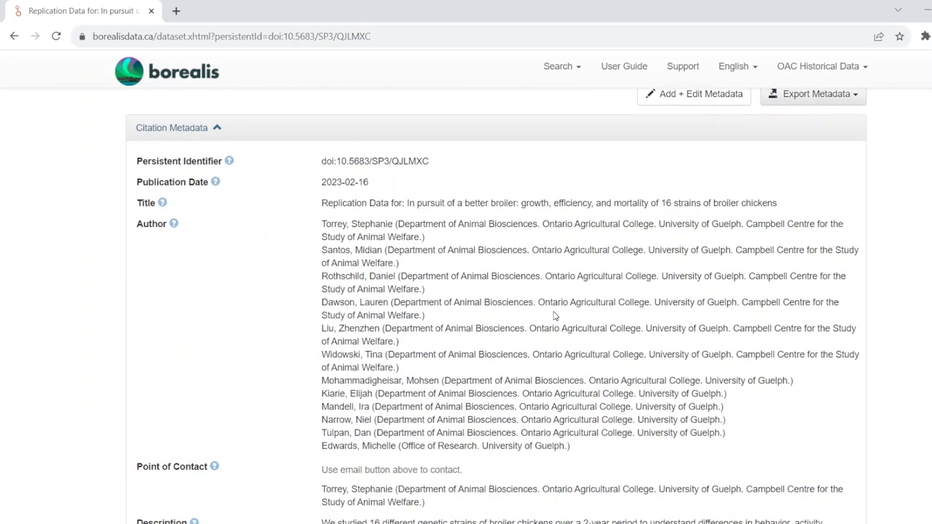
- Scroll through the example dataset's citation metadata and expand its Geospatial Metadata section
scroll(554, 315, down, 1)
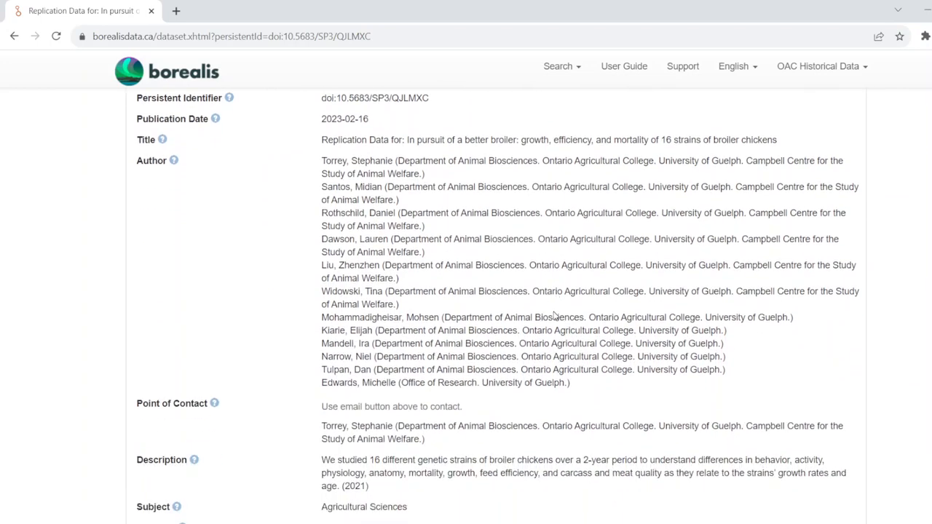
scroll(553, 315, down, 4)
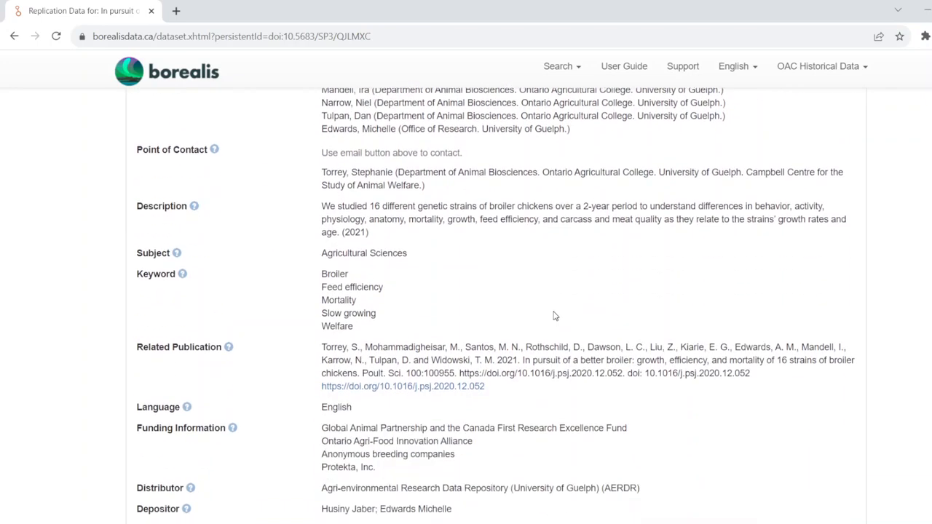
scroll(554, 315, down, 4)
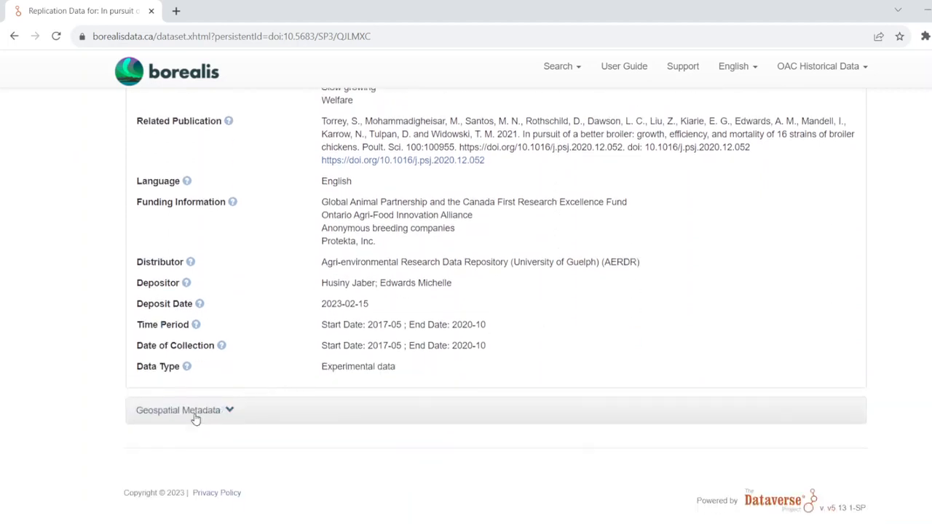
click(195, 419)
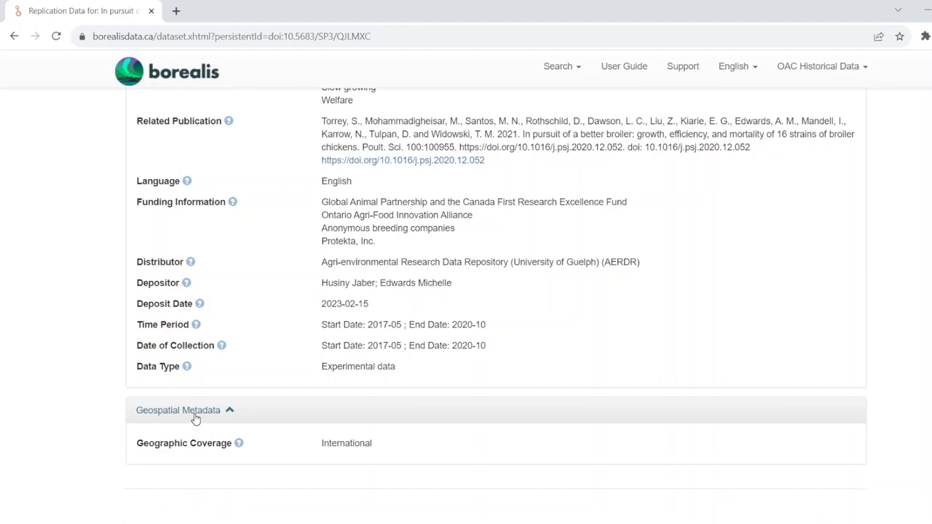
- View the example dataset's Terms tab and then its Versions tab
scroll(195, 420, up, 15)
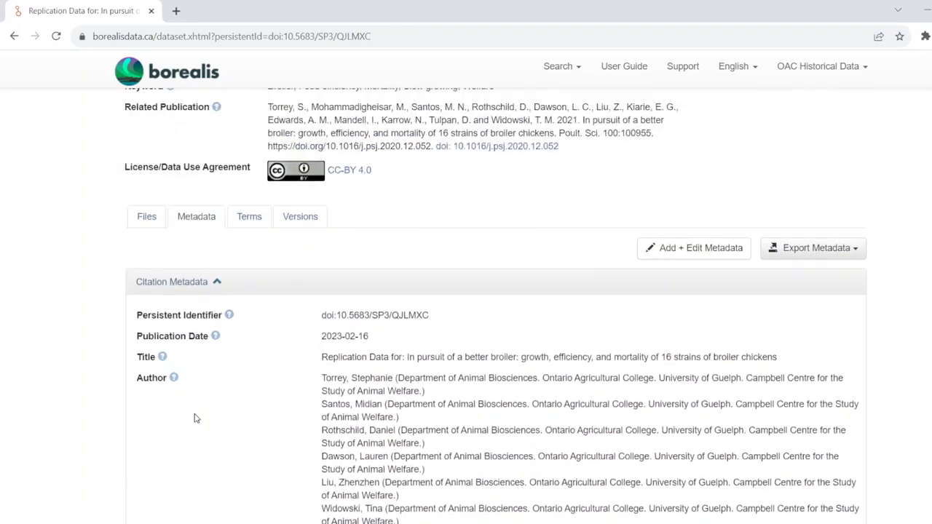
click(249, 217)
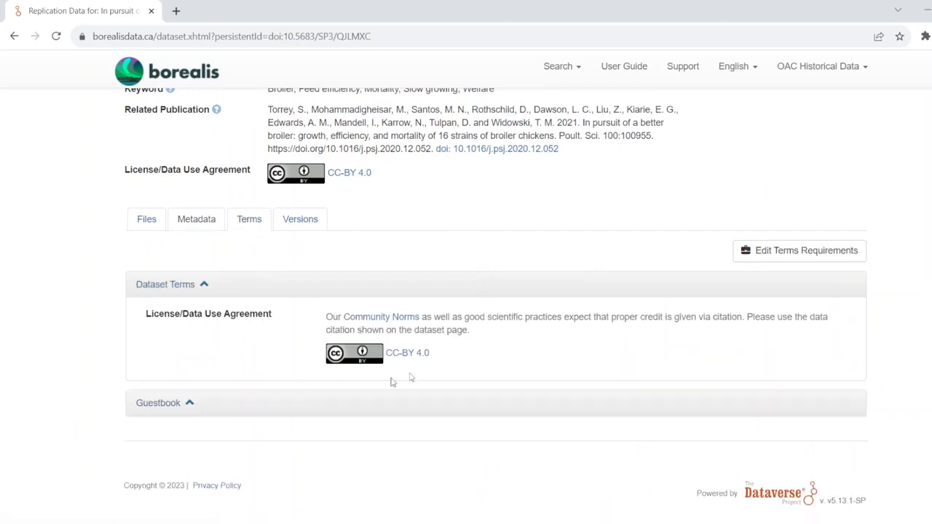
click(297, 220)
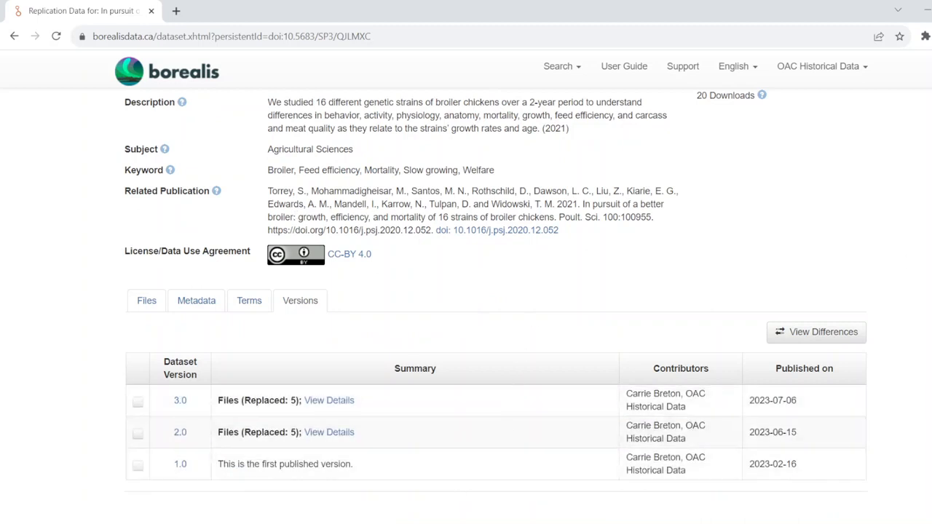
- Open the example dataset's Edit Dataset menu to review its editing options
scroll(497, 306, up, 3)
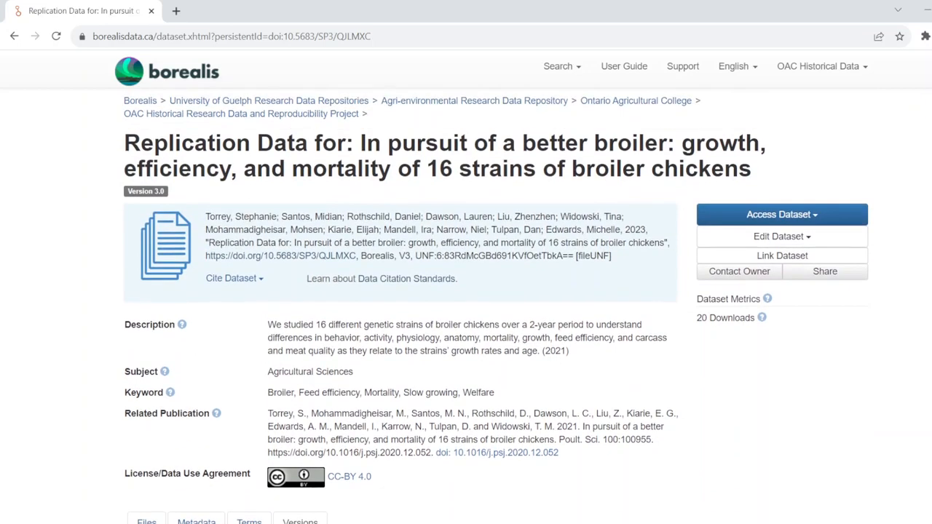
scroll(794, 276, up, 1)
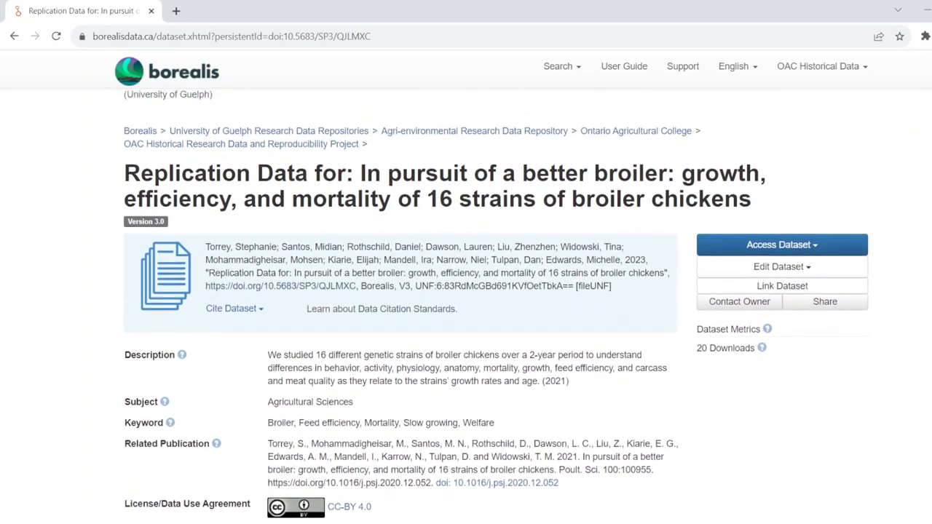
click(802, 269)
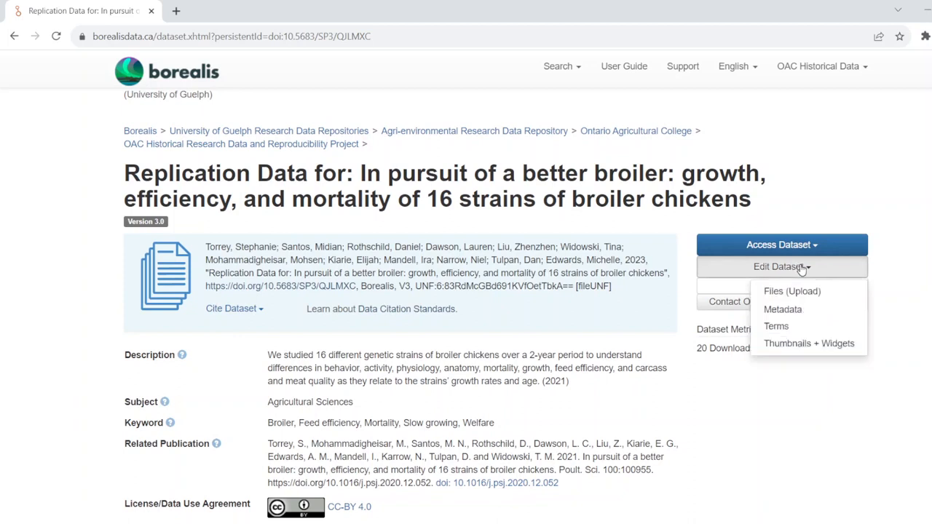